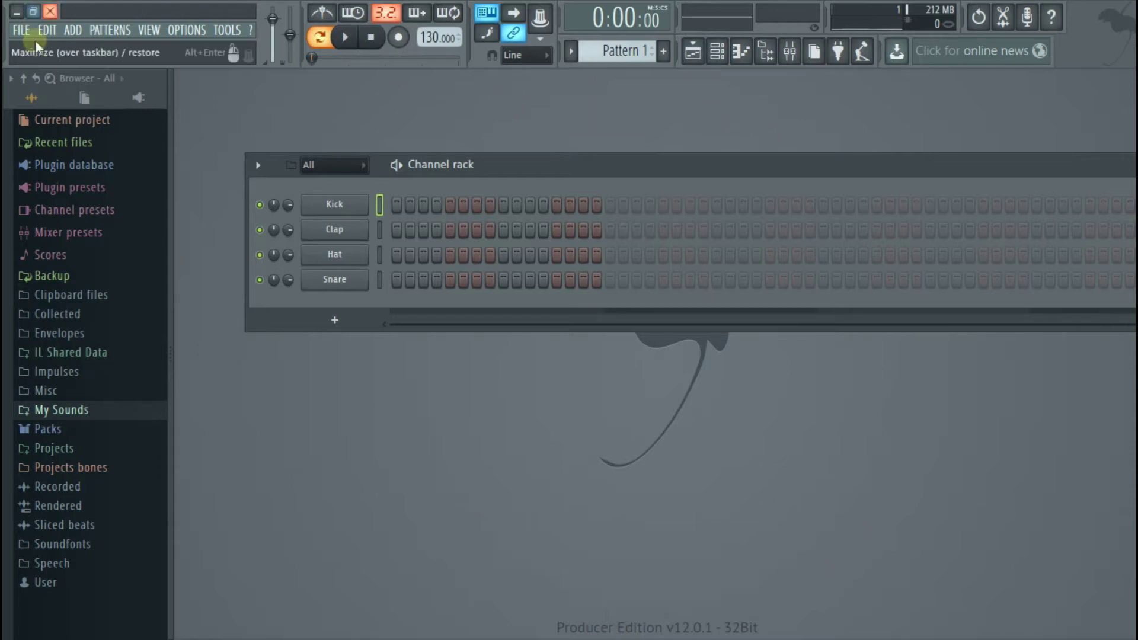
Inspect the master track's effect slots in the mixer and close the mixer again
click(790, 51)
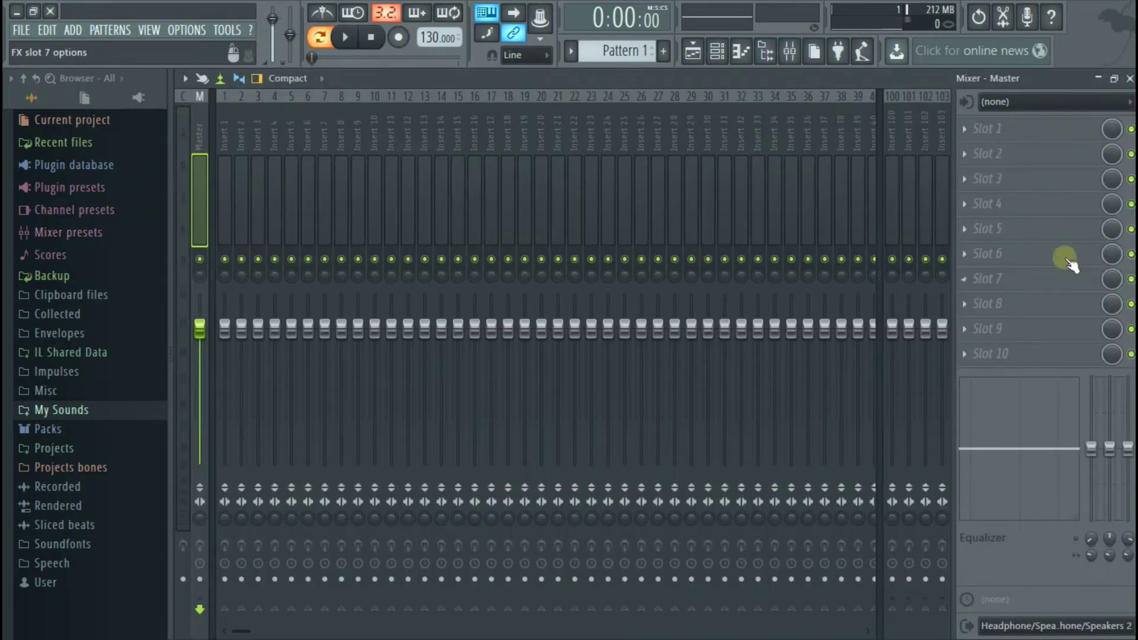
click(1130, 78)
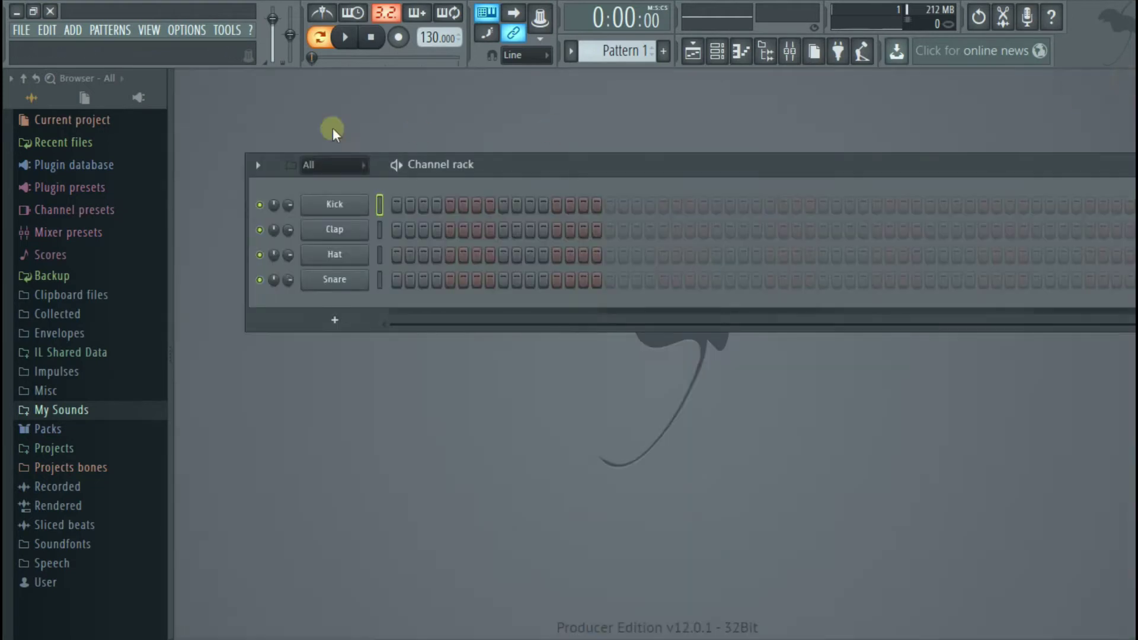
Start a project from the minimal Basic with limiter template and check the master track's effect slots in the mixer
click(26, 30)
mouse_move(35, 66)
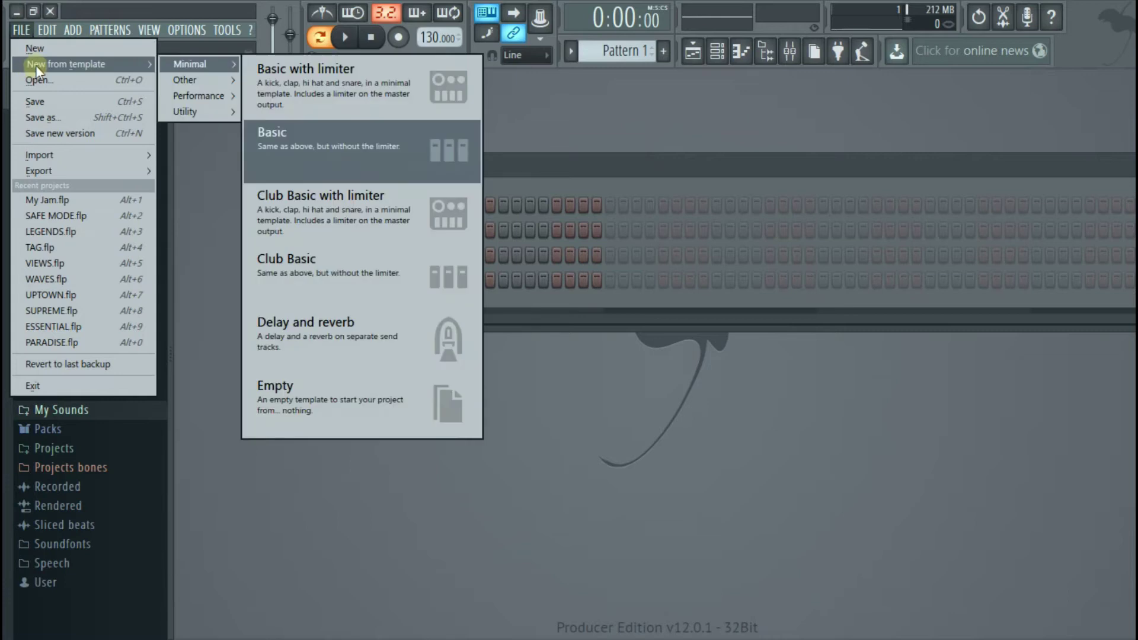
click(311, 86)
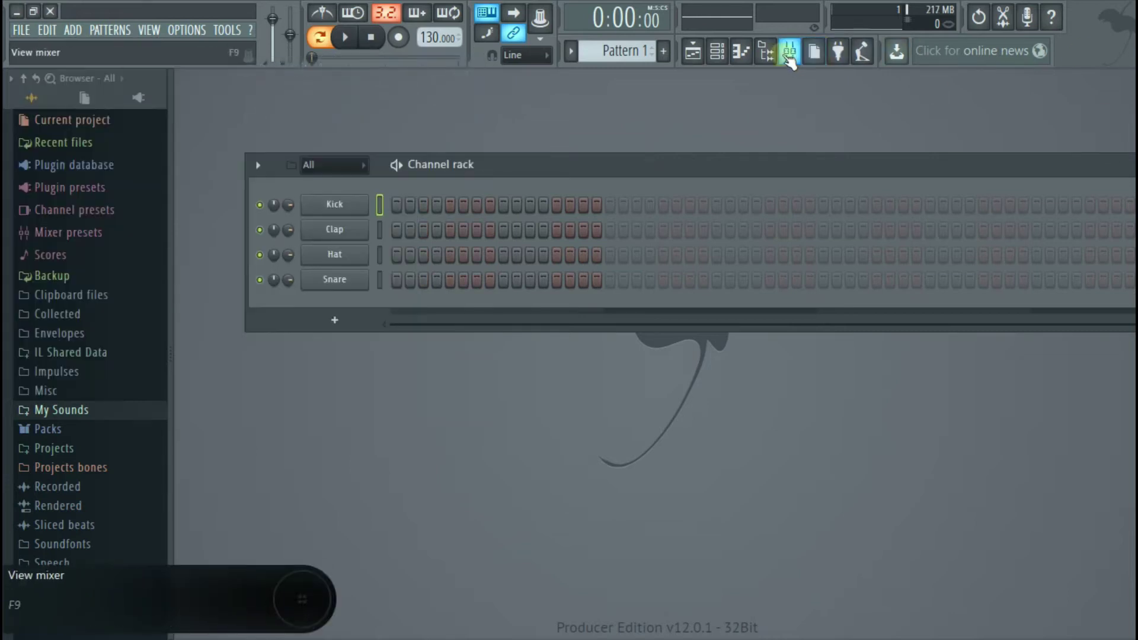
click(790, 51)
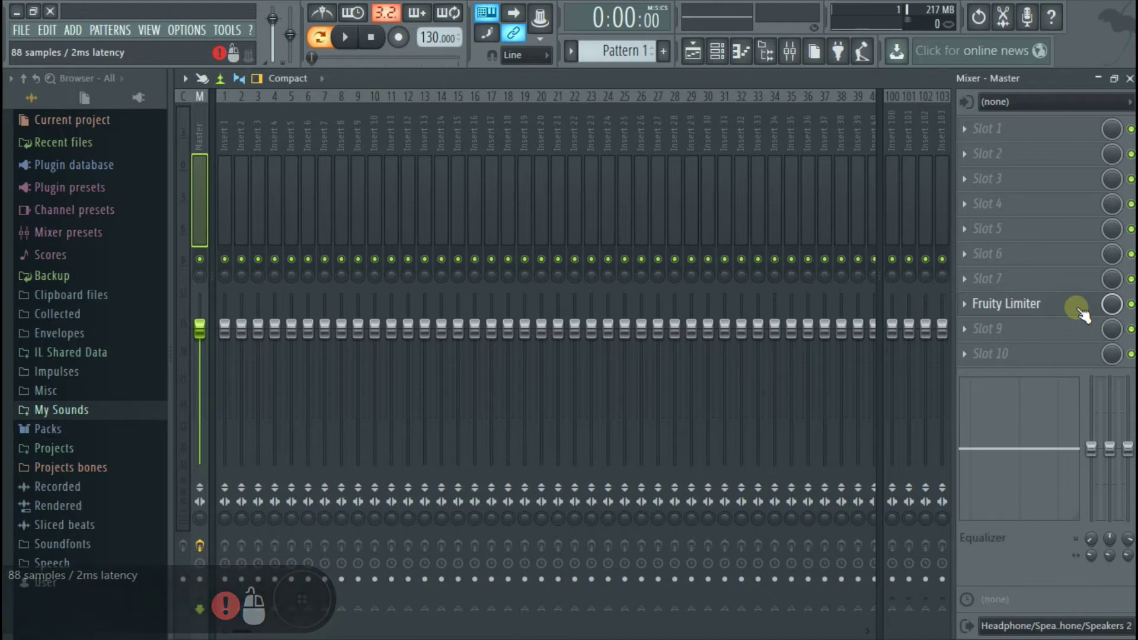
click(1129, 79)
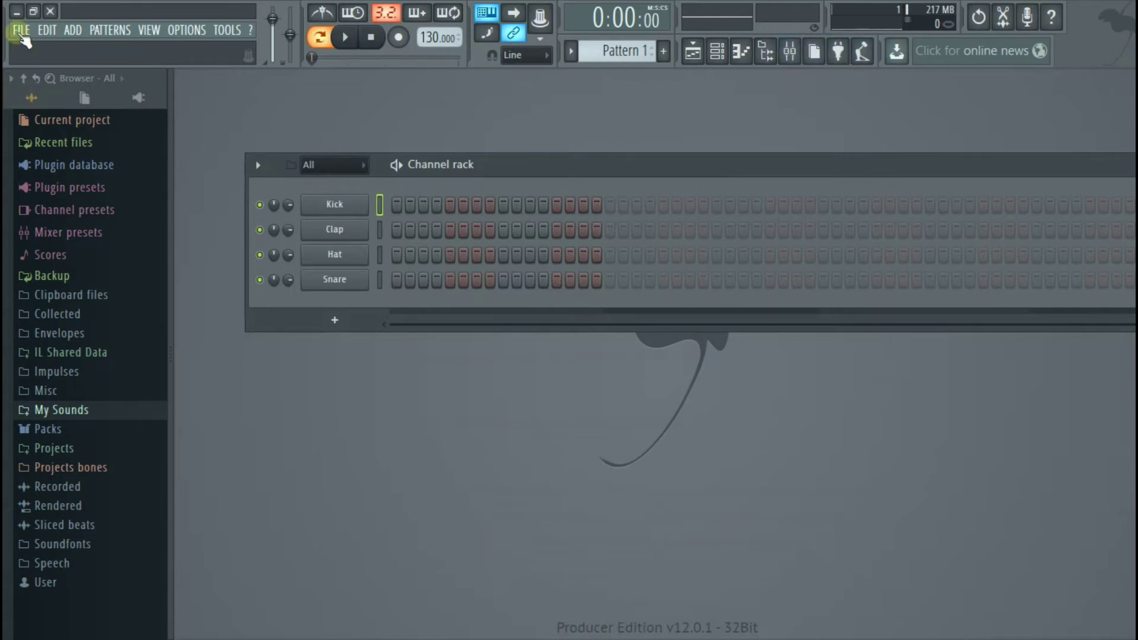
Start a new project from the minimal Basic template and check the master track's effect slots in the mixer
click(21, 36)
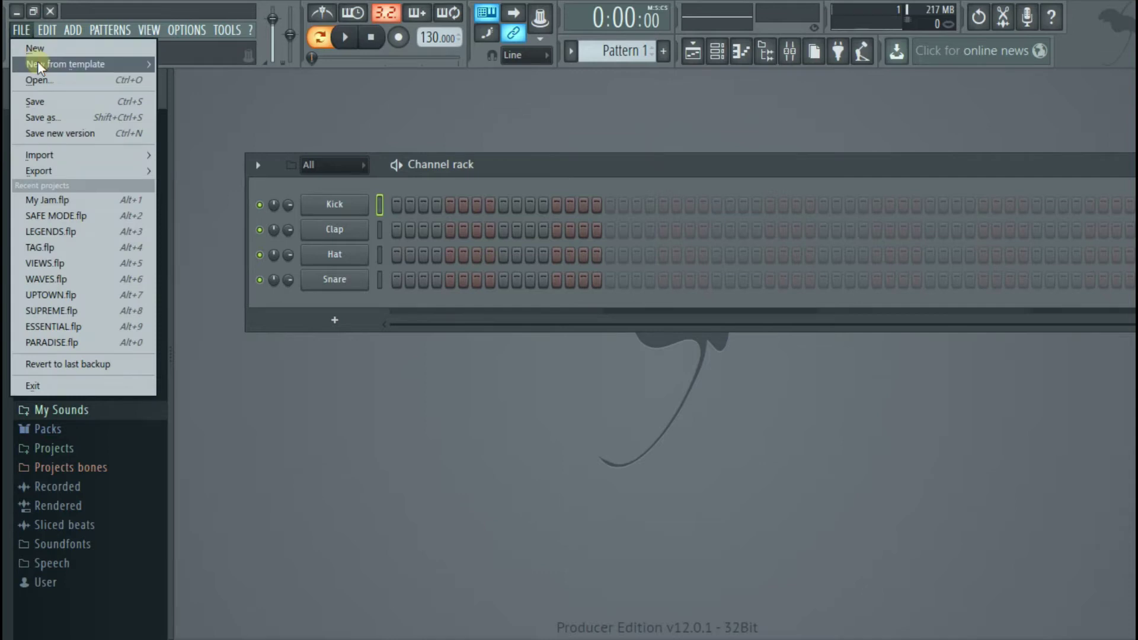
mouse_move(42, 68)
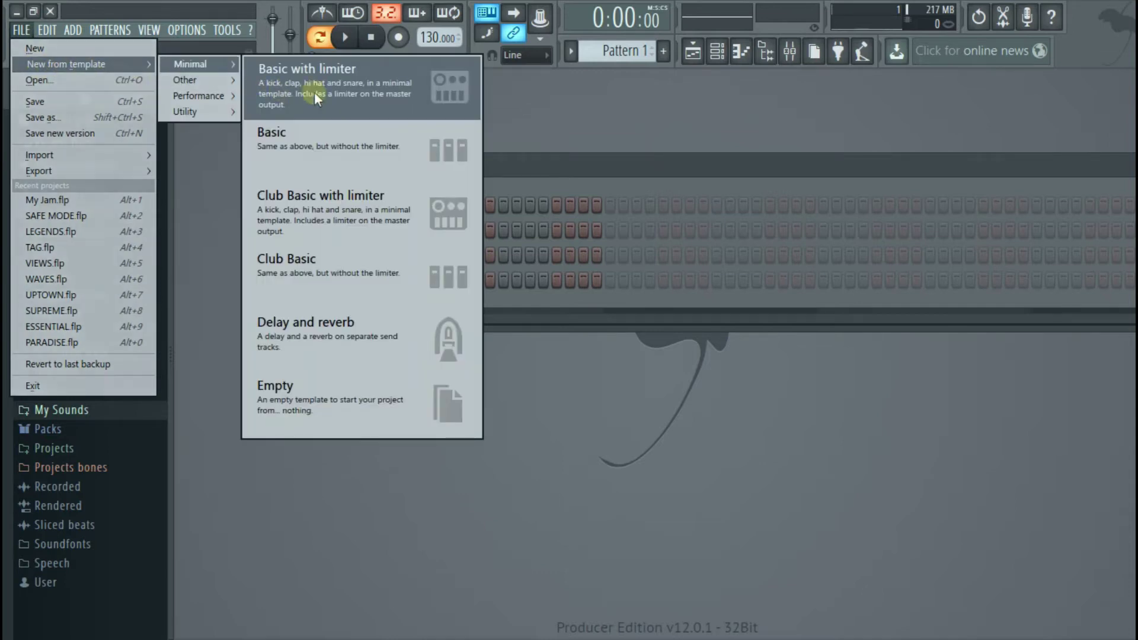
click(356, 151)
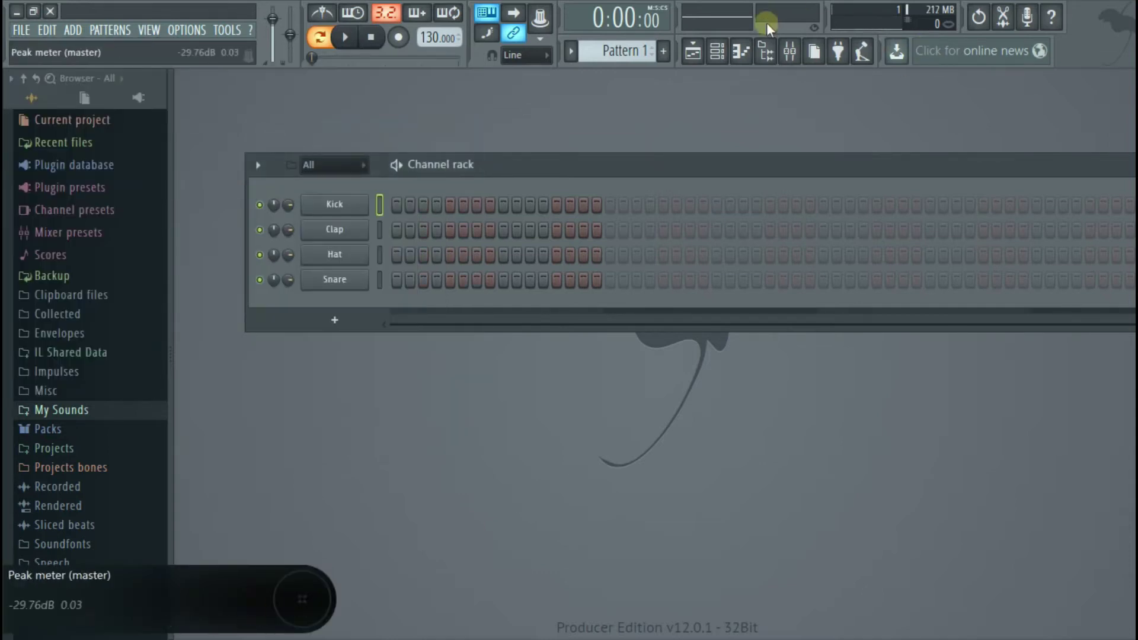
click(790, 51)
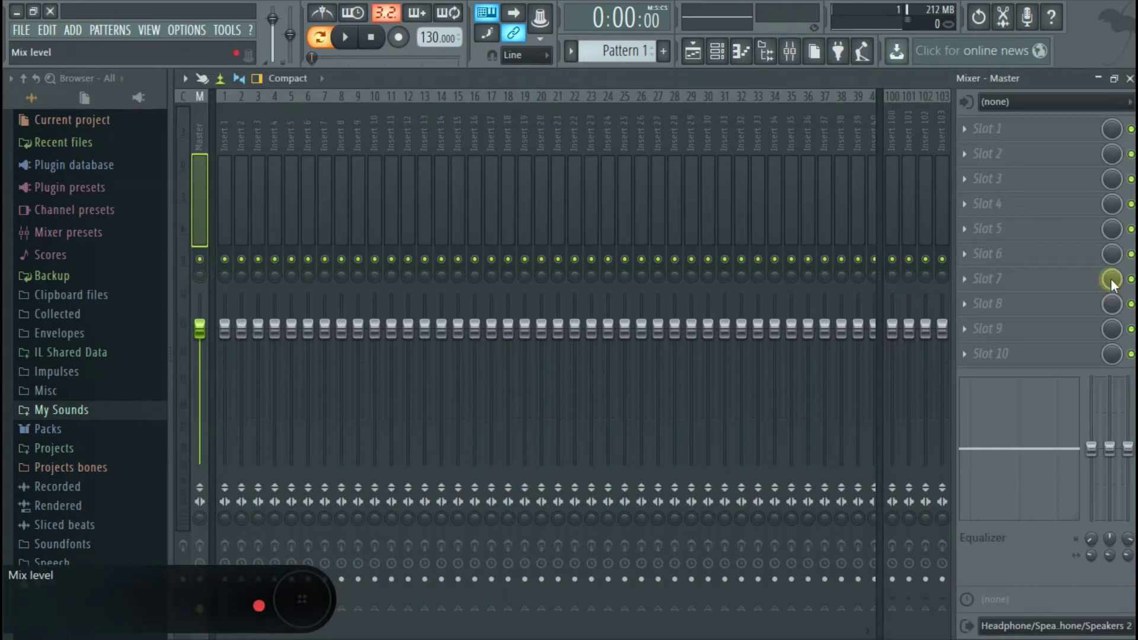
click(1129, 79)
Open the Kick channel's piano roll and turn on note grid highlights
key(F7)
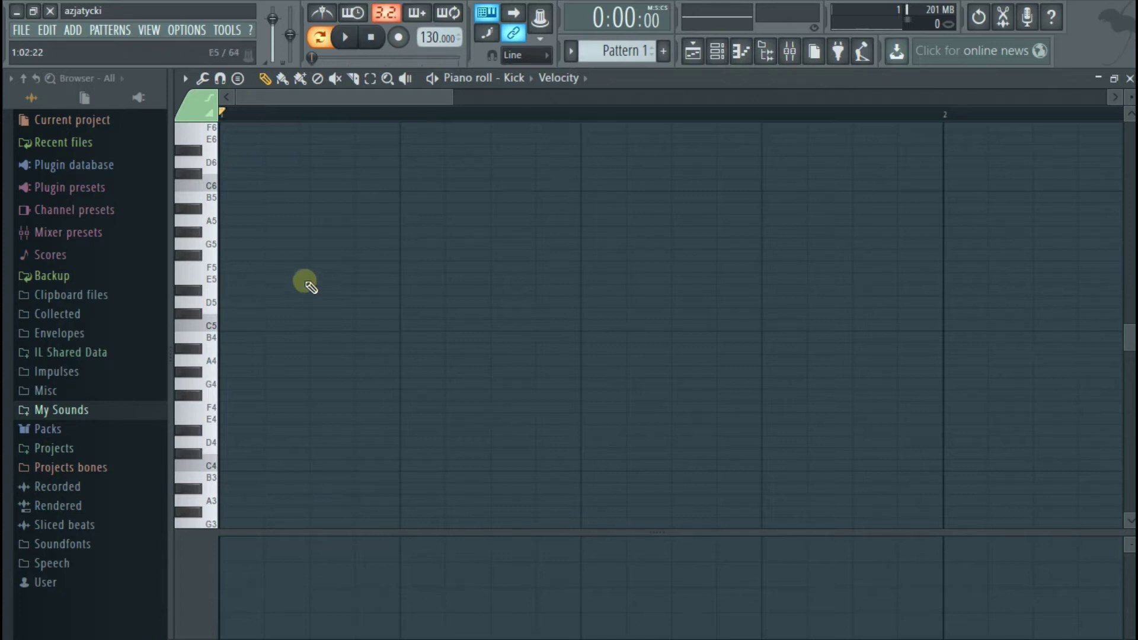
click(717, 52)
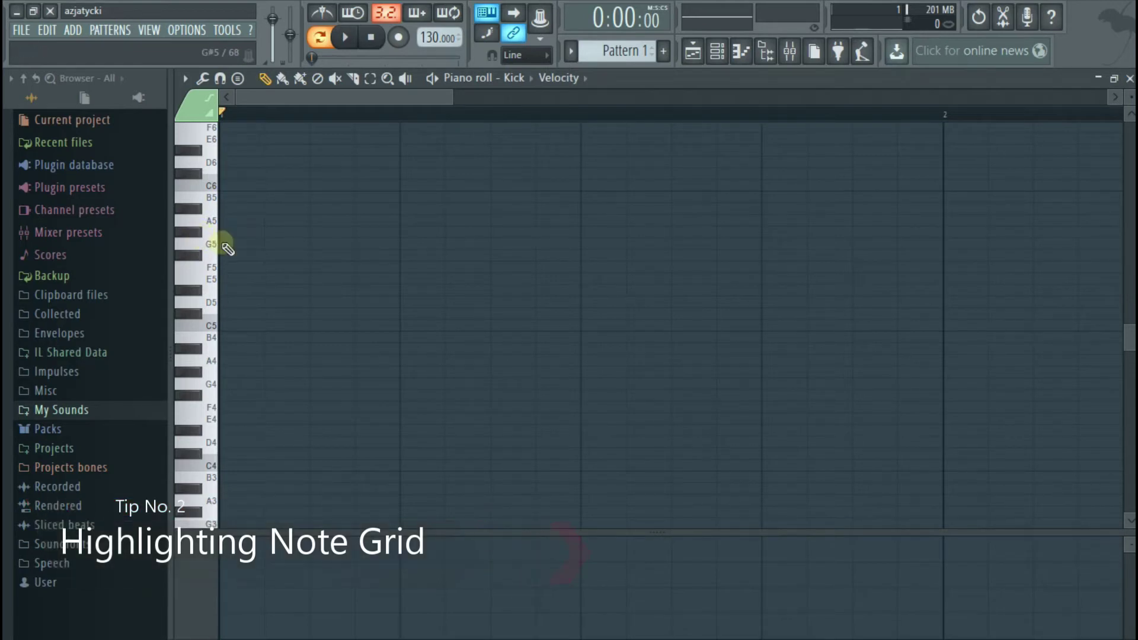
click(186, 79)
mouse_move(241, 173)
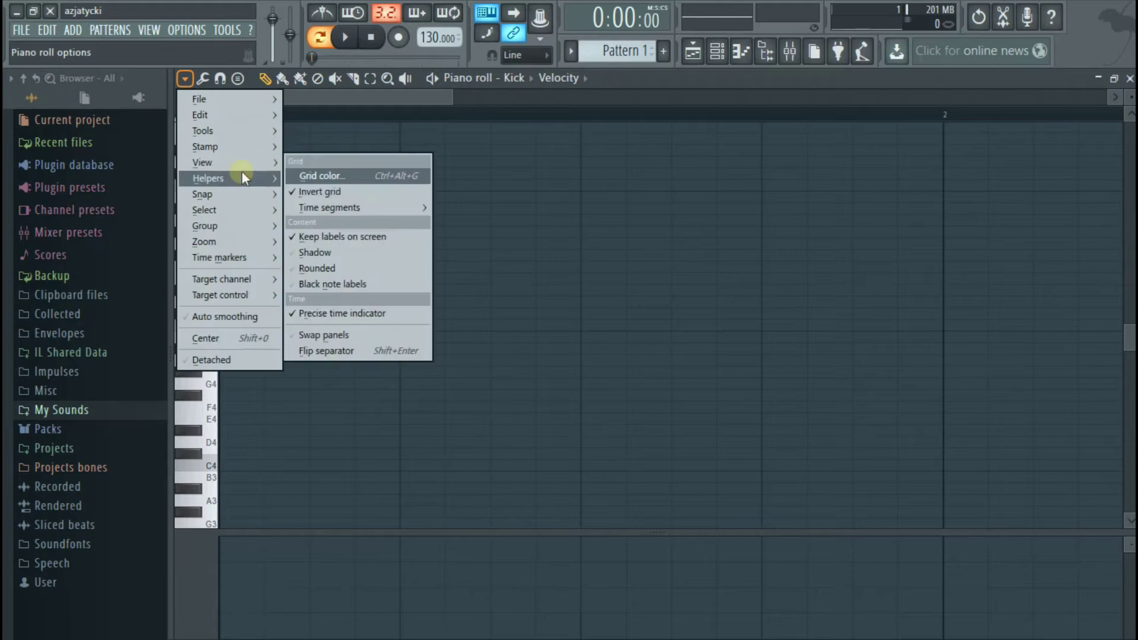
click(185, 79)
click(185, 79)
mouse_move(251, 178)
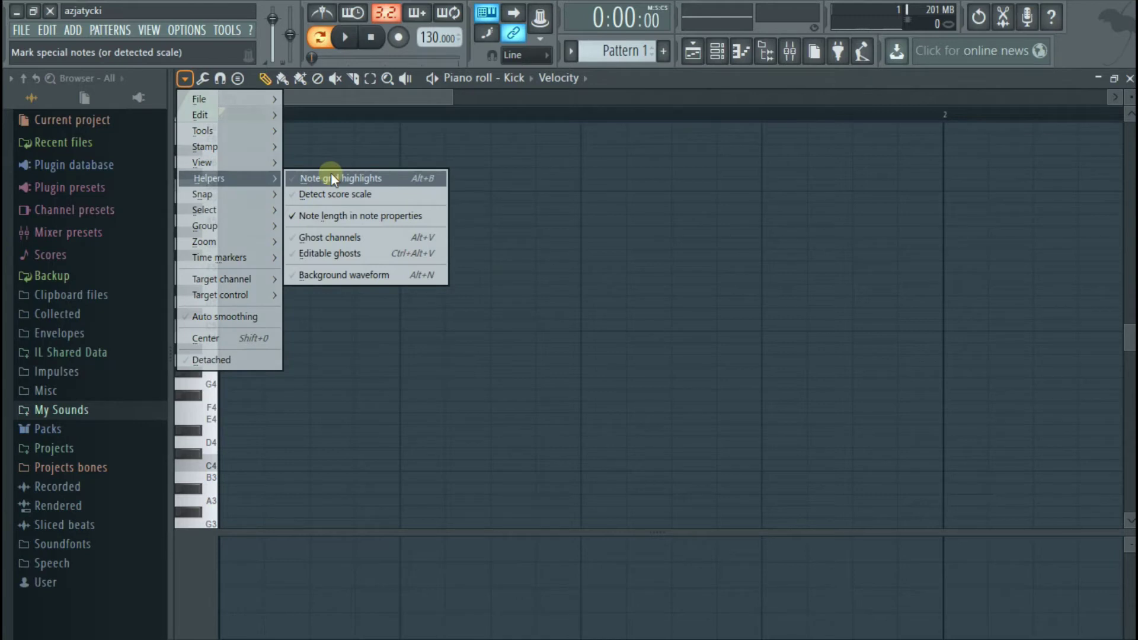
click(331, 178)
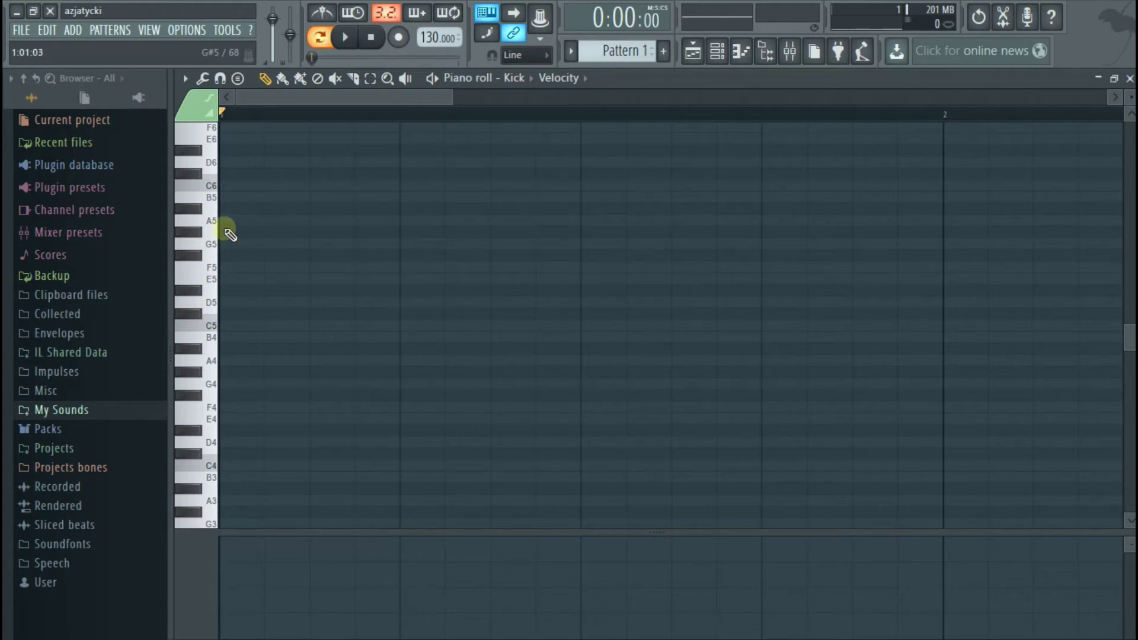
Audition the A#5 and B5 keys on the piano roll's keyboard
click(194, 212)
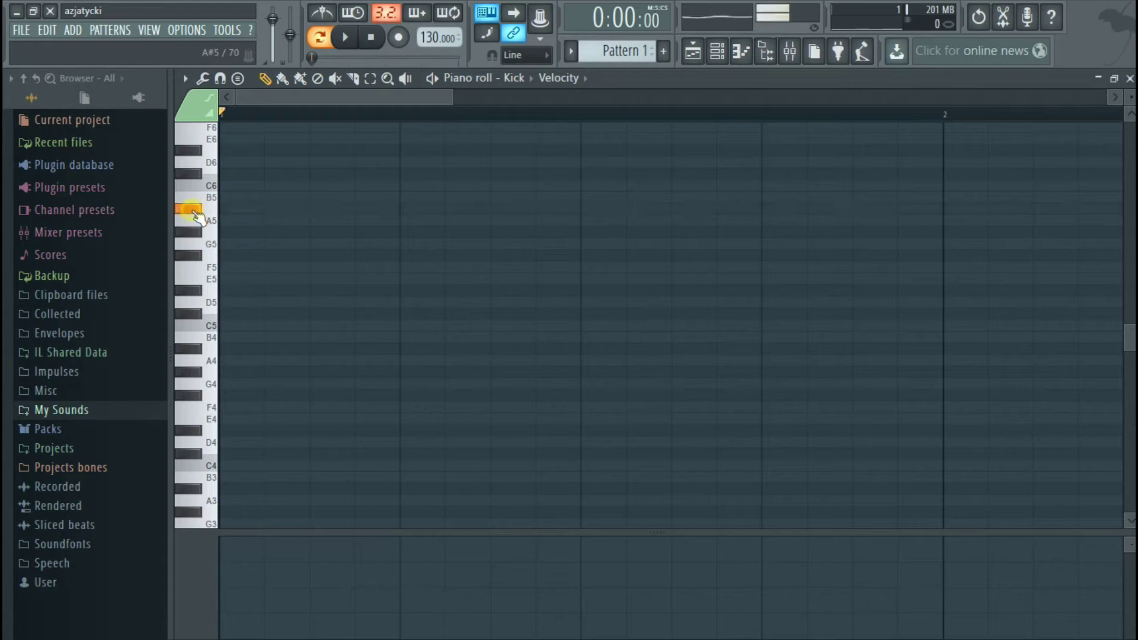
click(190, 211)
click(210, 201)
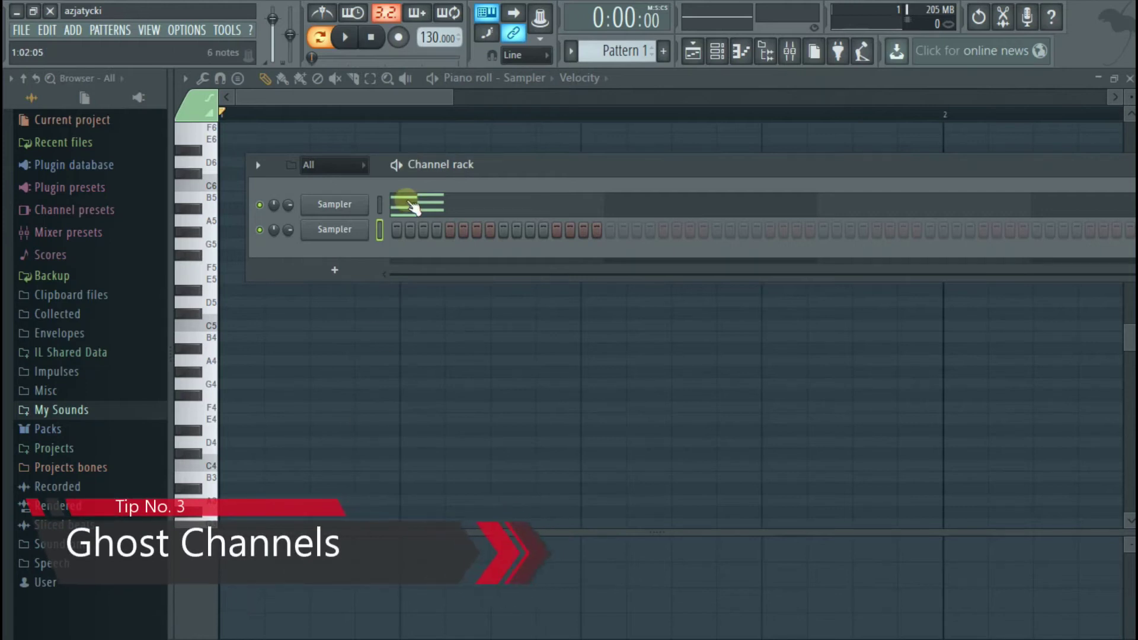
Open the first Sampler channel's piano roll with its notes and turn on ghost channels
click(409, 205)
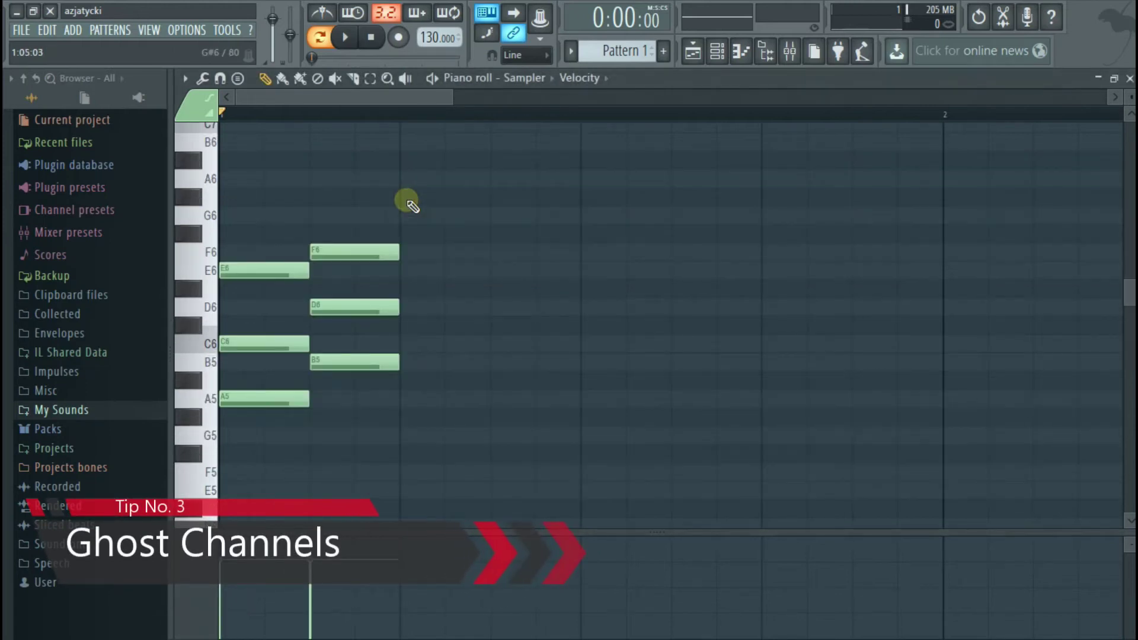
click(186, 79)
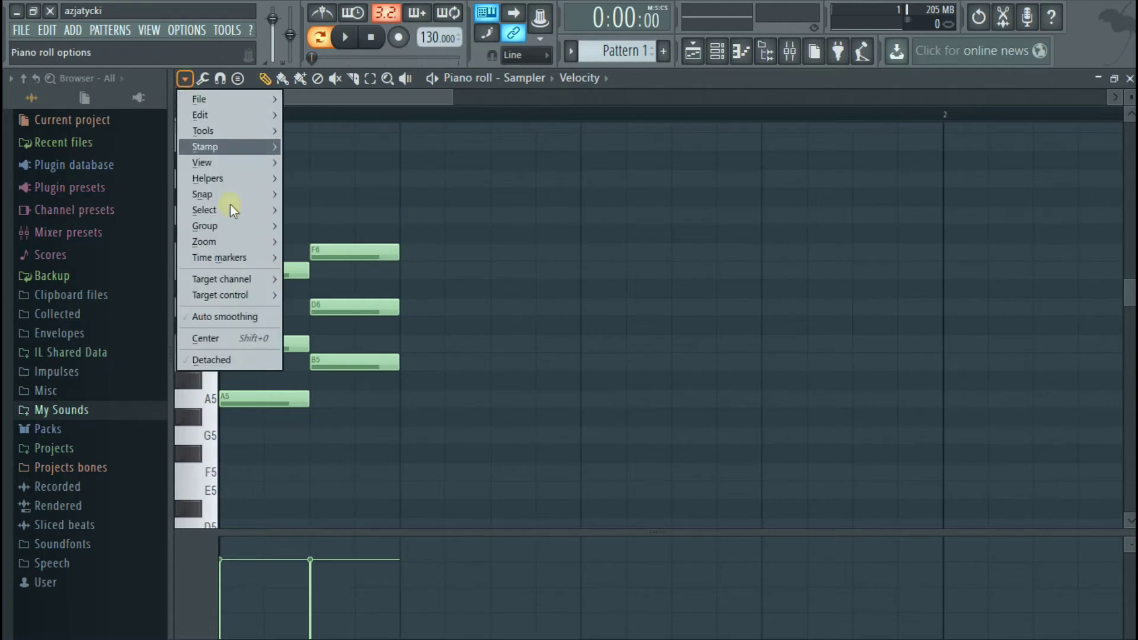
mouse_move(239, 173)
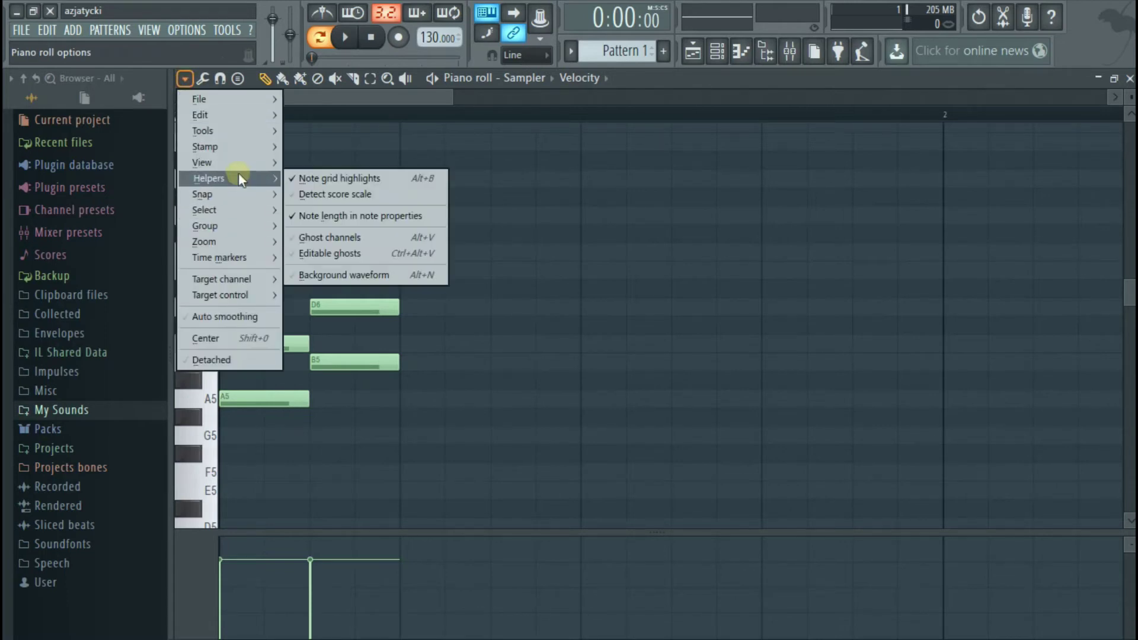
click(332, 238)
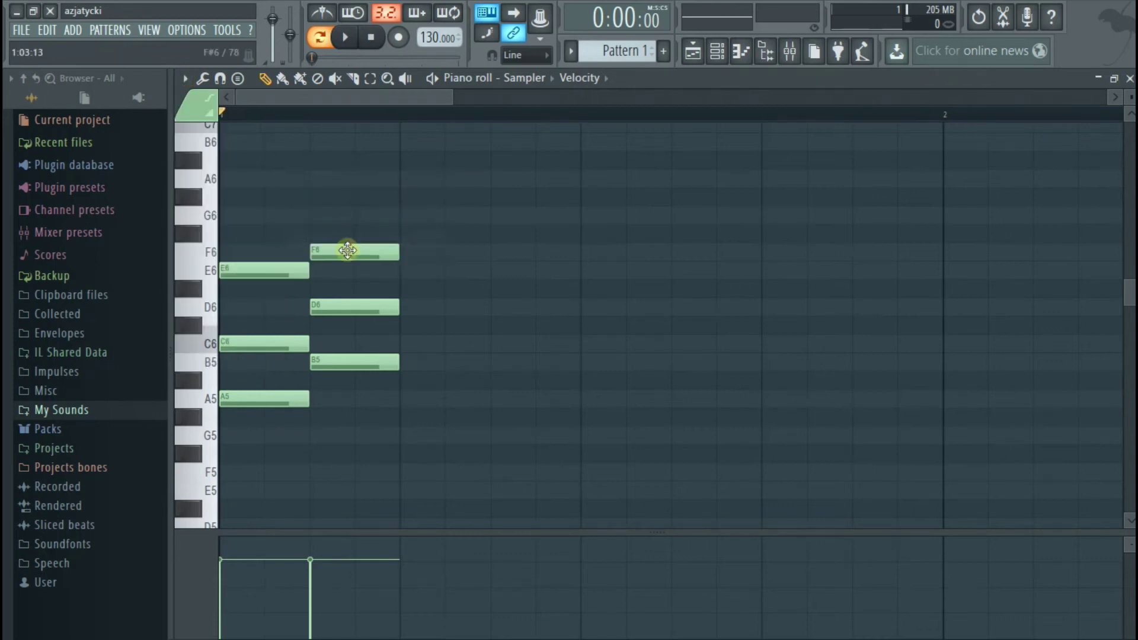
Open the second Sampler channel's piano roll and view the first channel's notes there as ghost notes
click(718, 51)
click(449, 356)
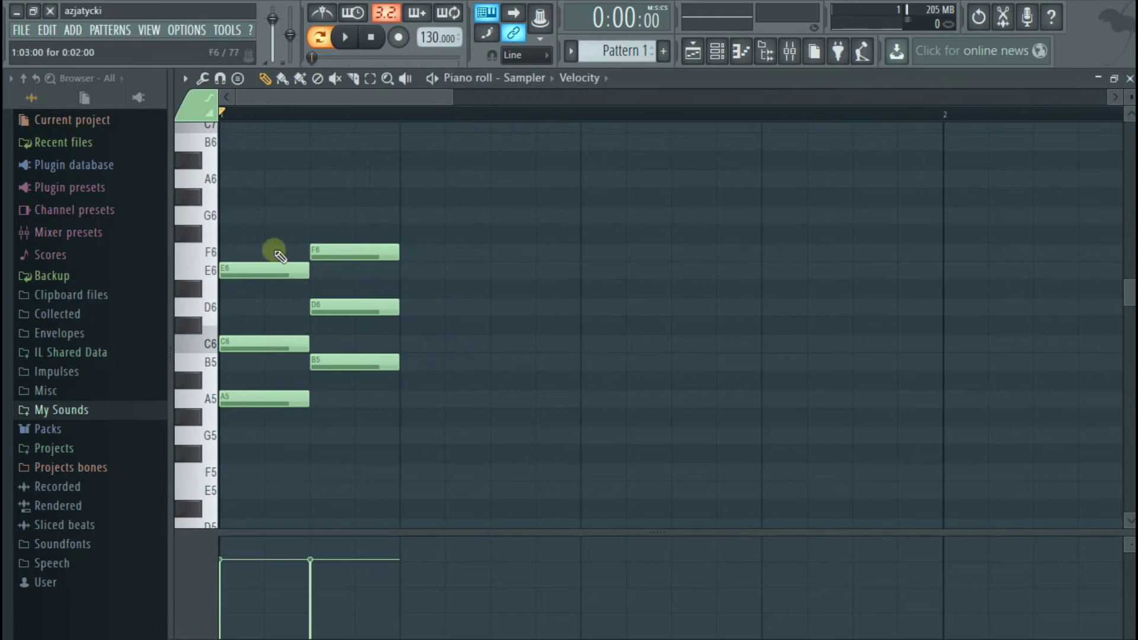
click(718, 52)
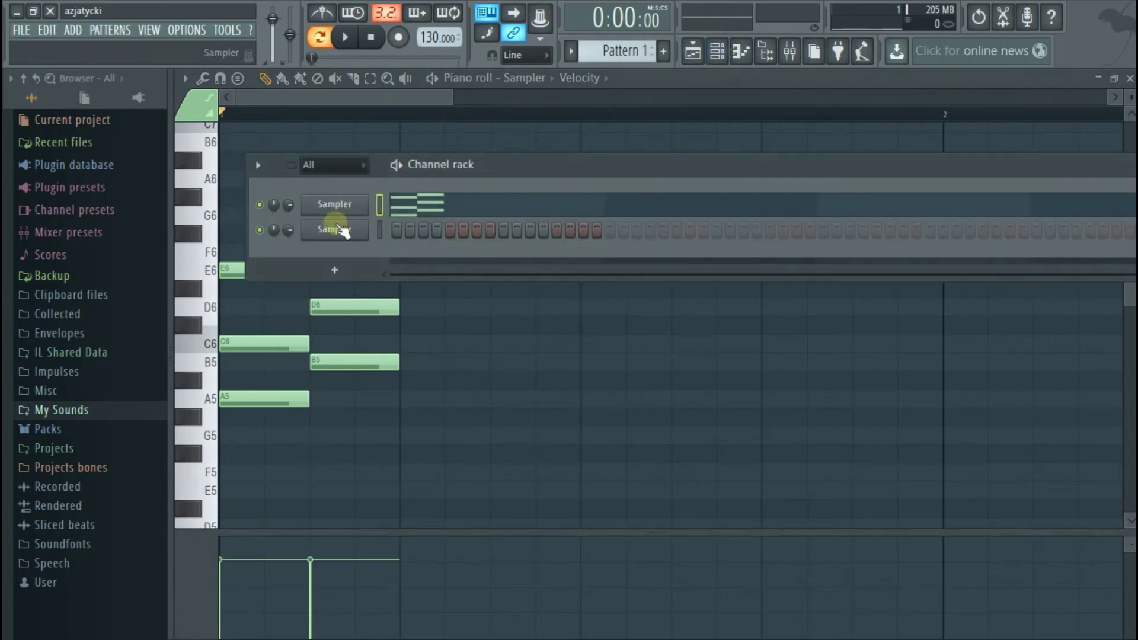
right_click(335, 229)
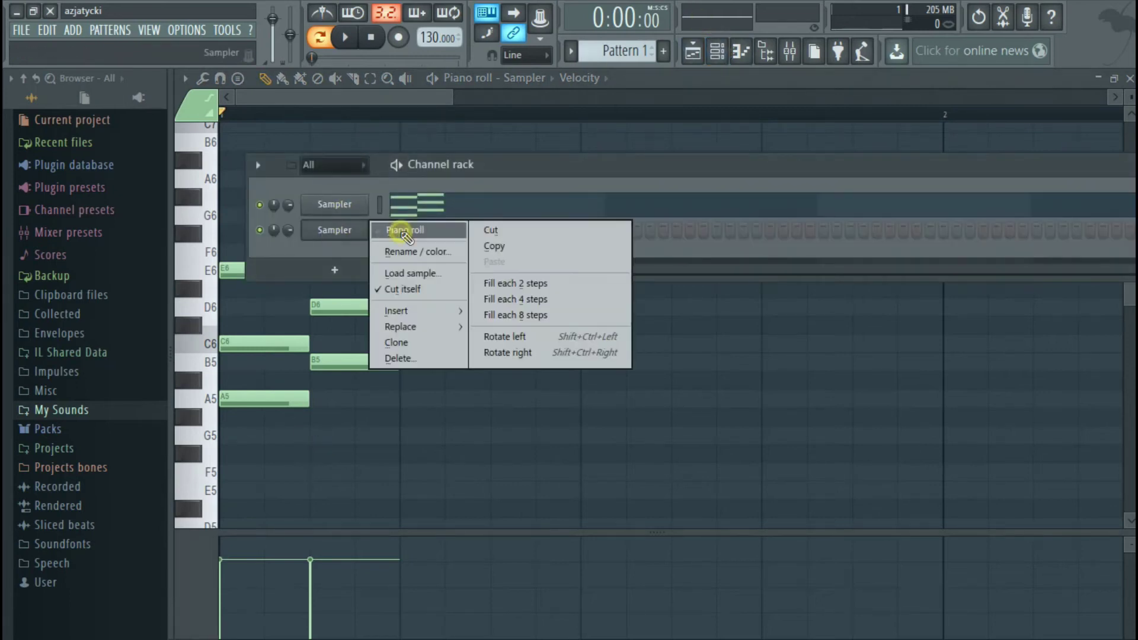
click(402, 232)
scroll(334, 223, up, 4)
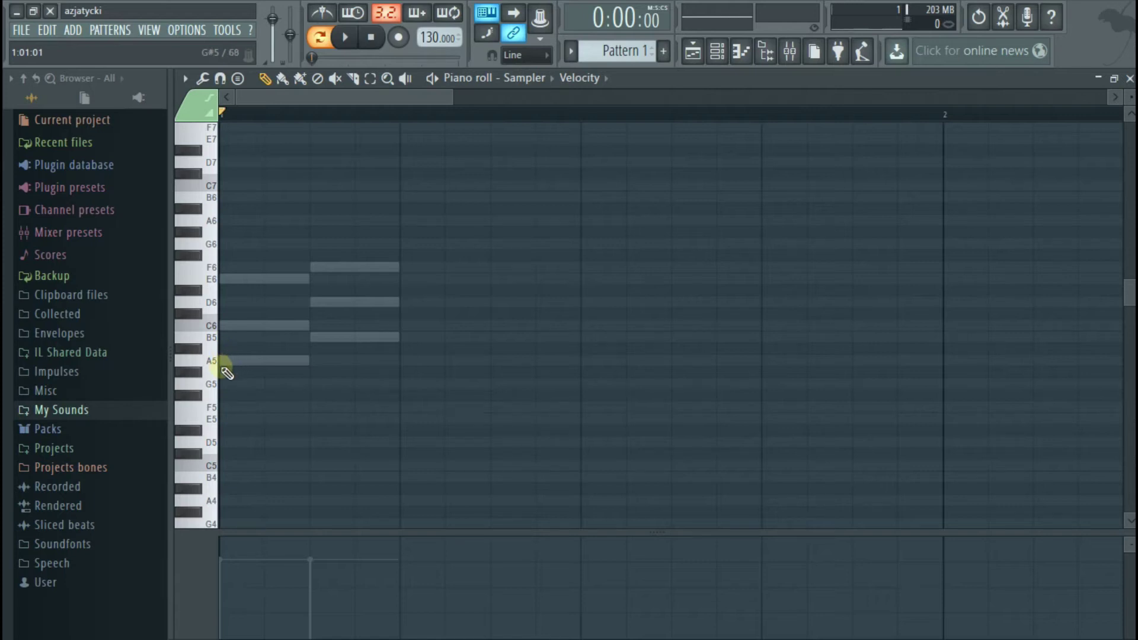
click(718, 52)
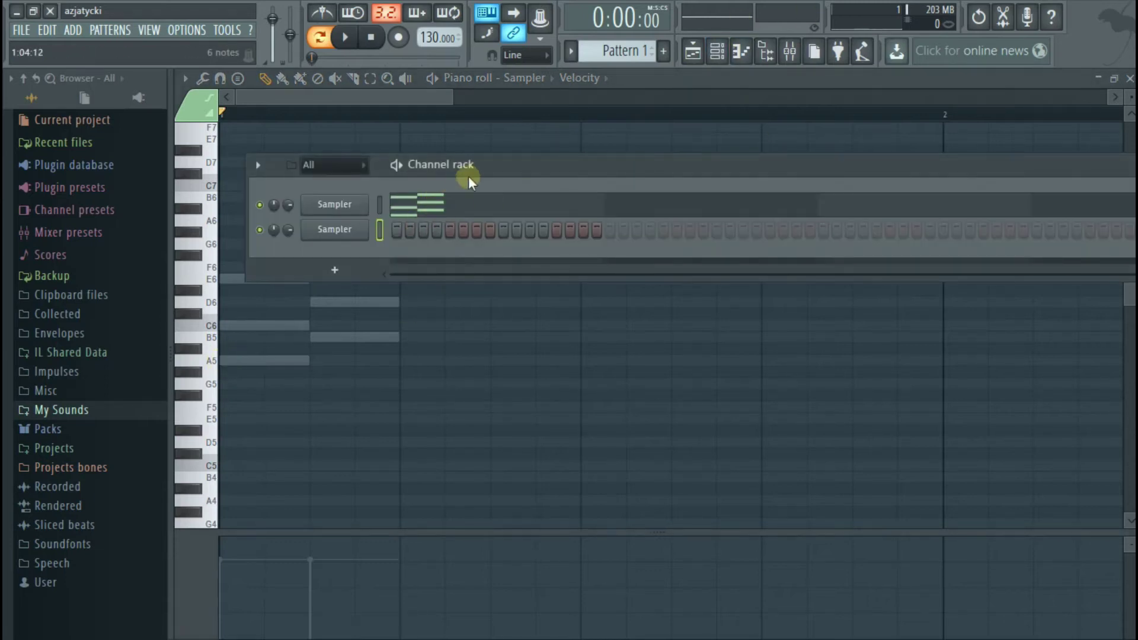
click(518, 130)
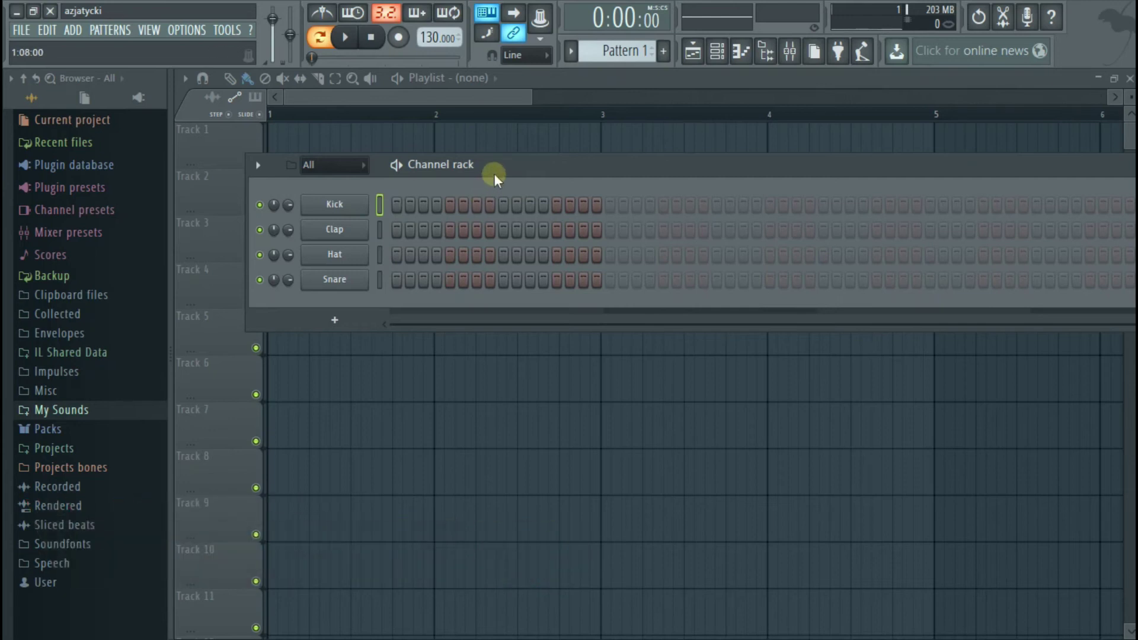
Reposition the channel rack slightly over the playlist
mouse_move(526, 166)
mouse_down()
mouse_move(530, 115)
mouse_move(532, 154)
mouse_up()
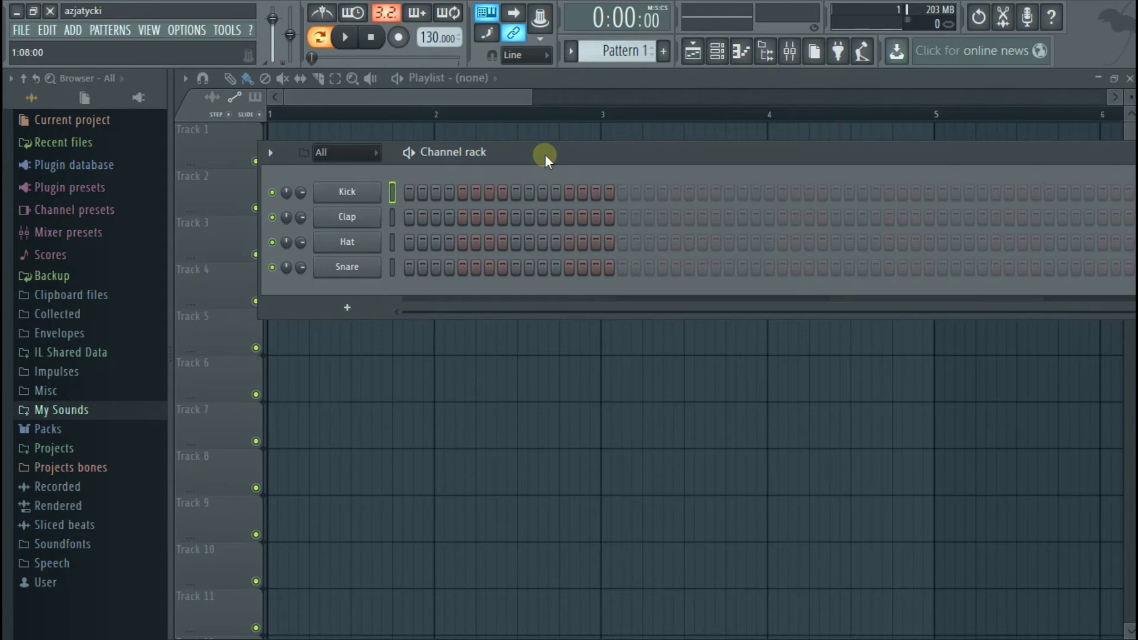
drag(550, 155, 568, 165)
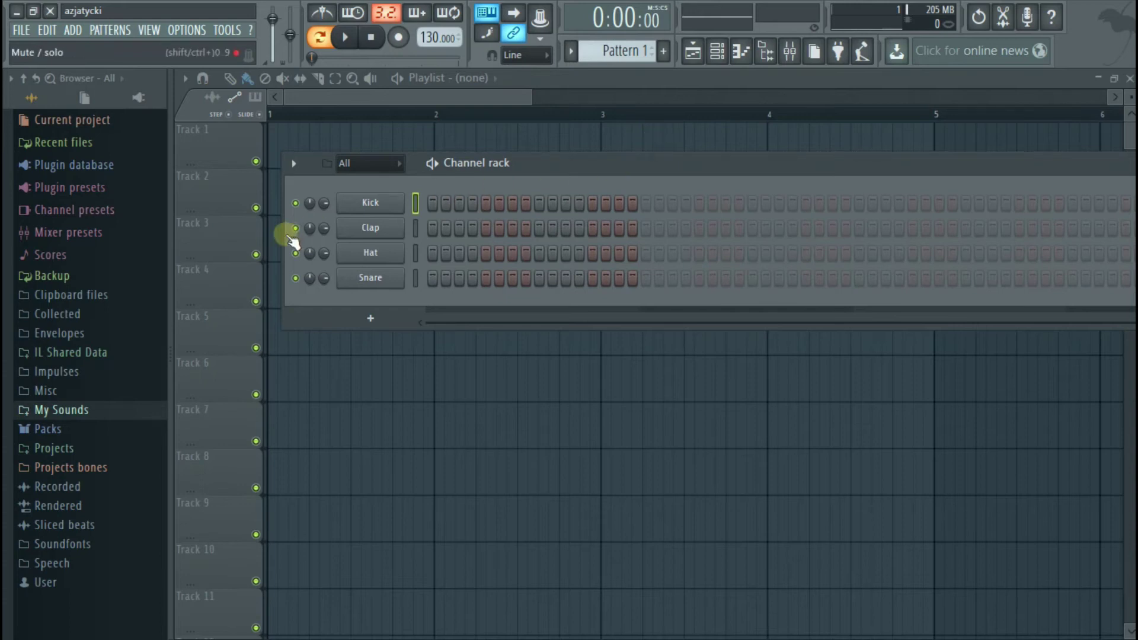
Browse the drum kit and loop folders inside the Samples folder of My Sounds
click(83, 415)
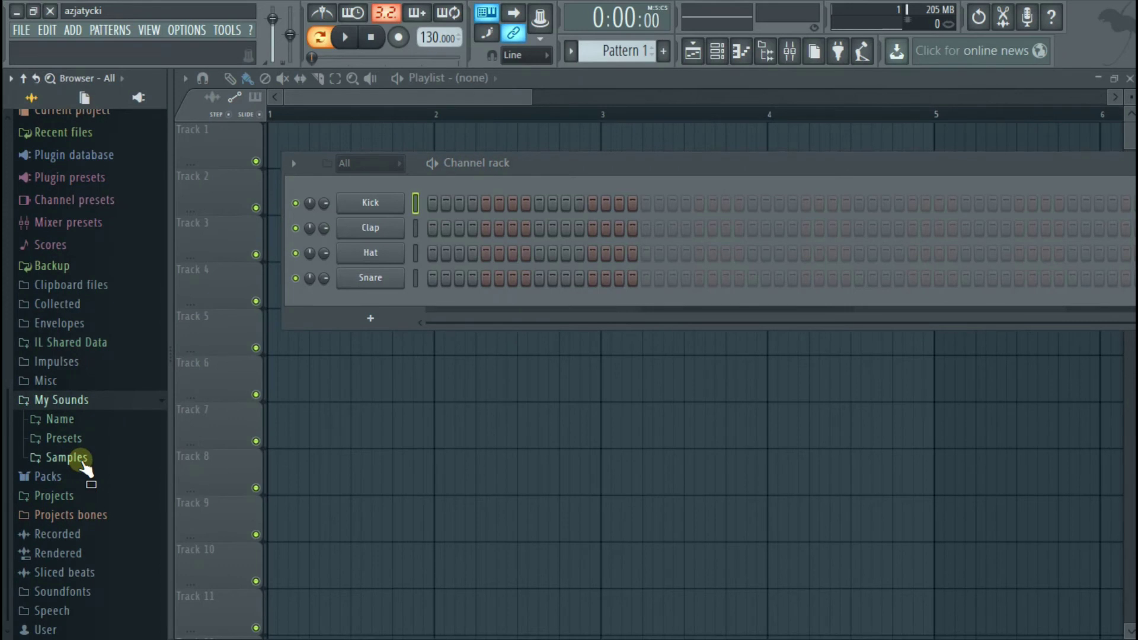
click(83, 461)
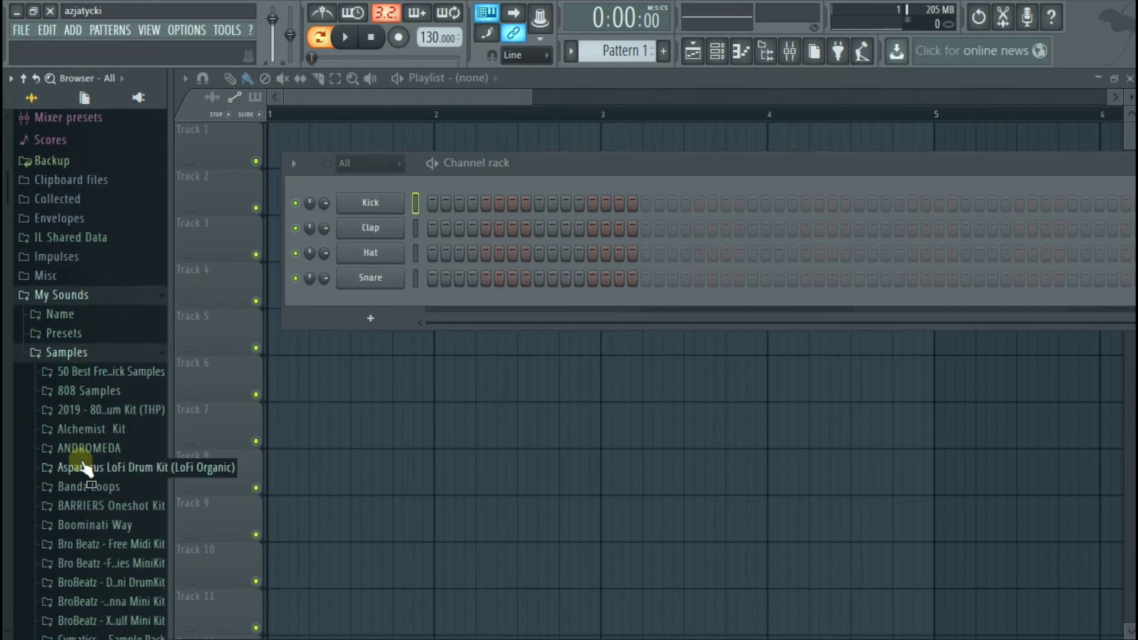
scroll(81, 460, down, 10)
scroll(81, 460, up, 9)
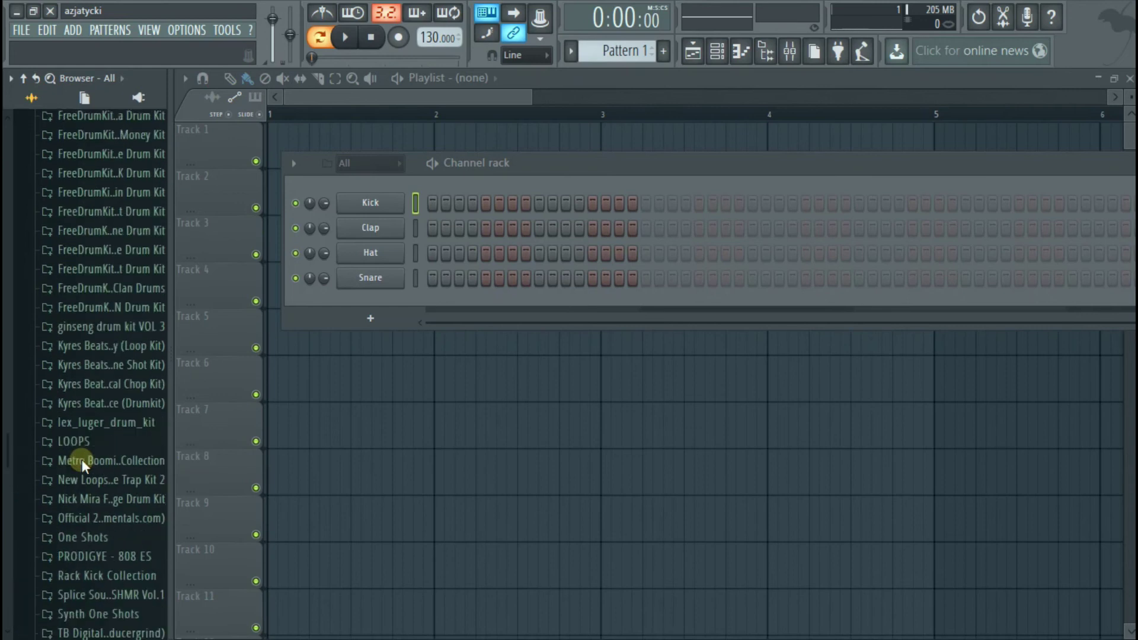
scroll(81, 460, up, 8)
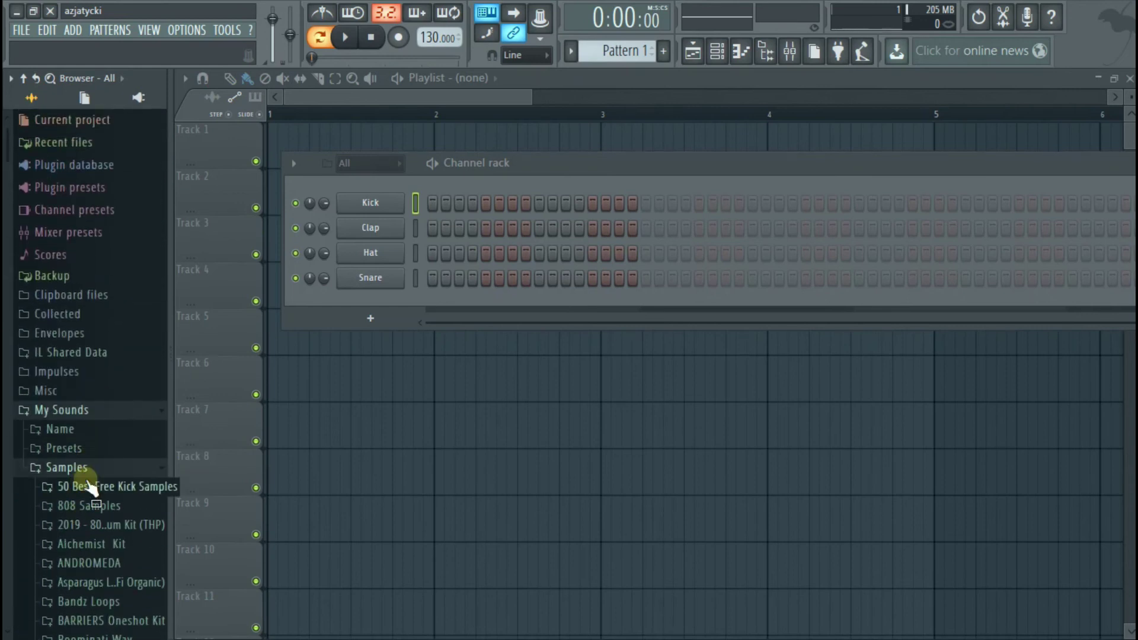
click(147, 469)
click(144, 472)
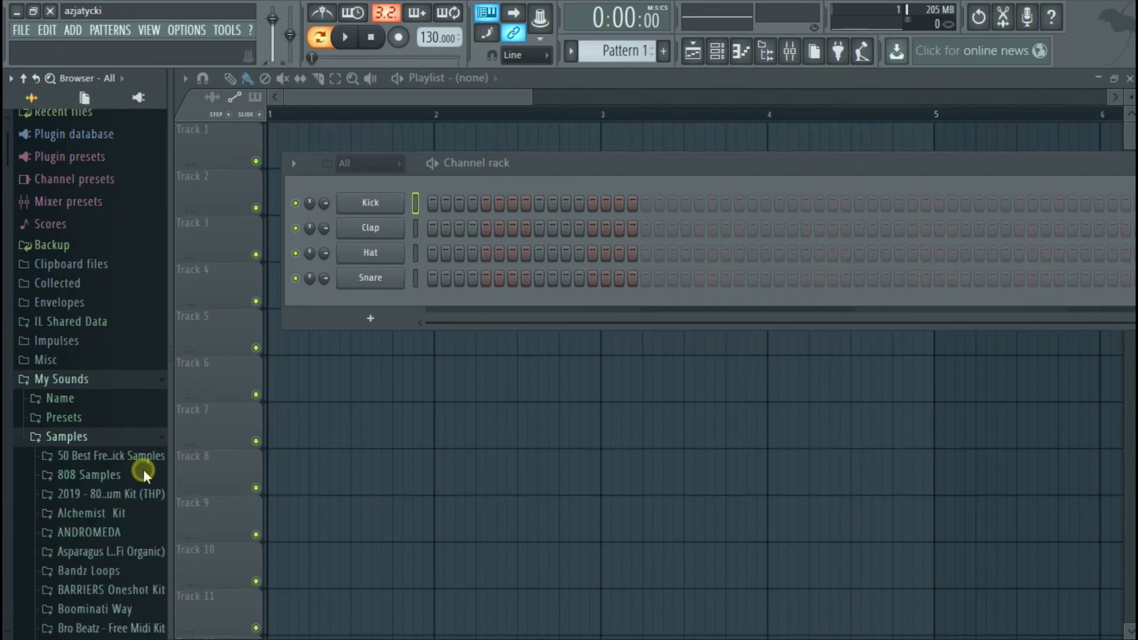
scroll(60, 462, down, 6)
scroll(105, 423, down, 2)
scroll(104, 423, up, 6)
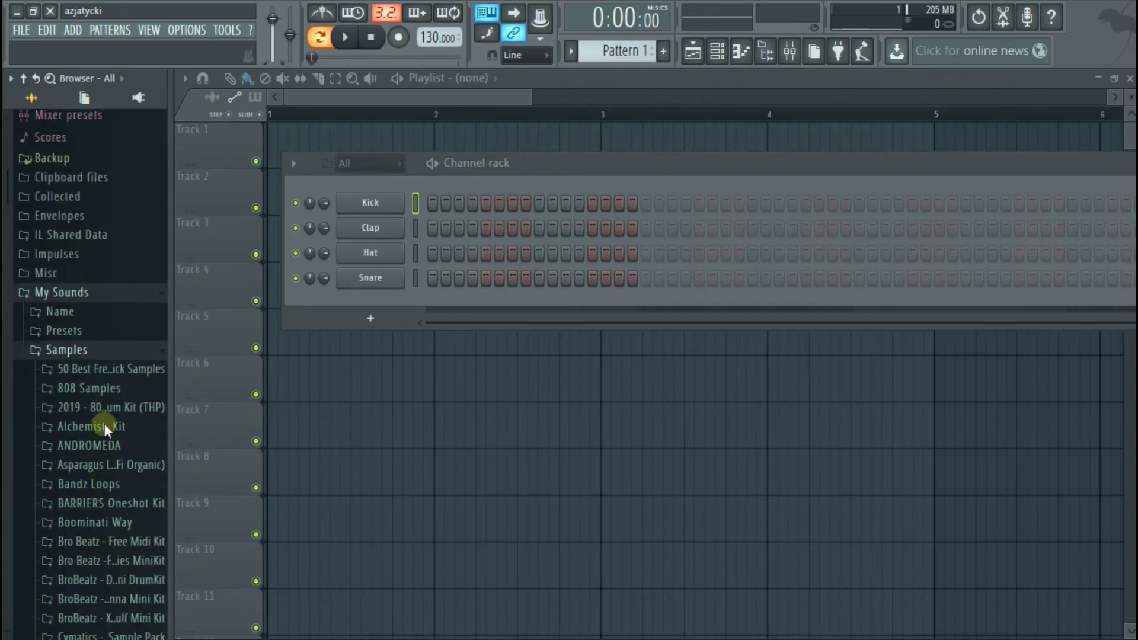
Collapse the Samples and My Sounds folders in the browser
click(116, 352)
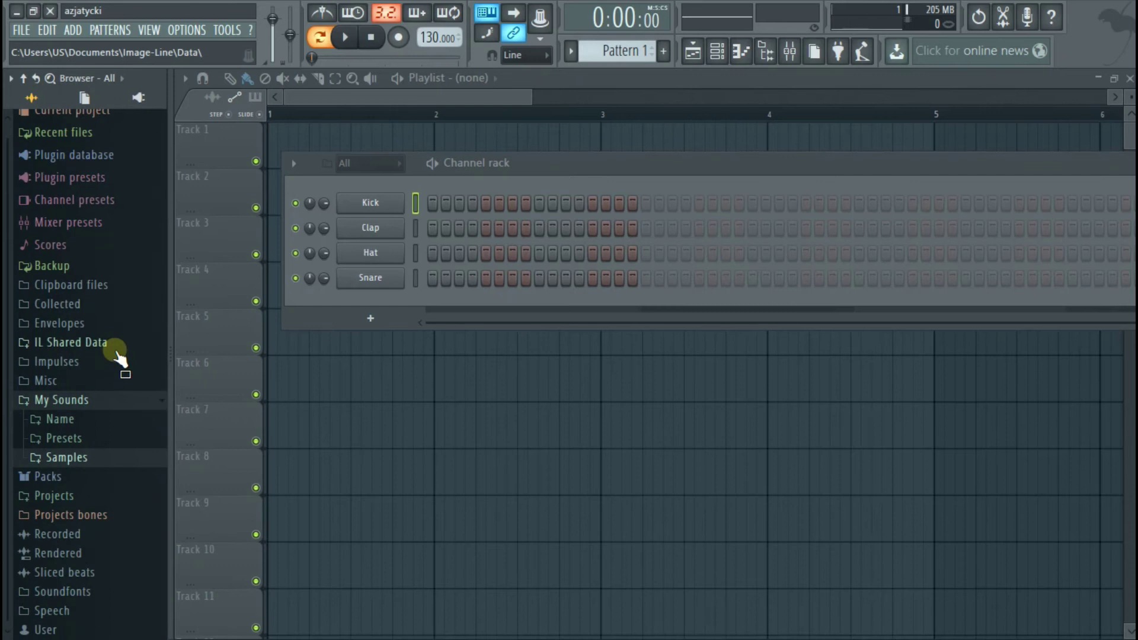
click(140, 398)
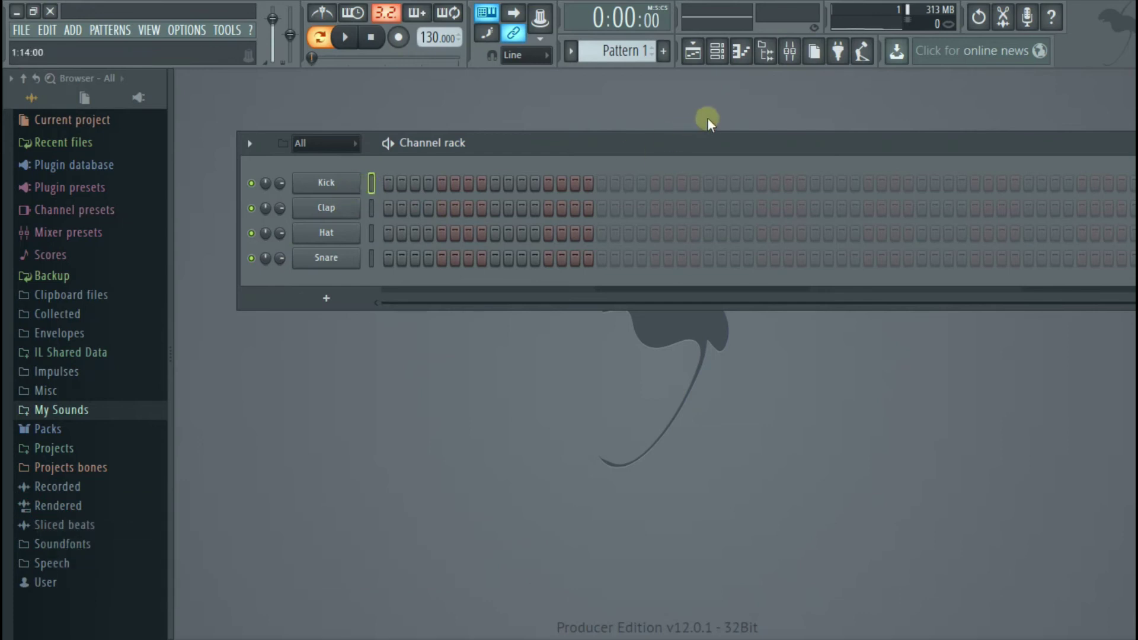
click(426, 263)
click(327, 298)
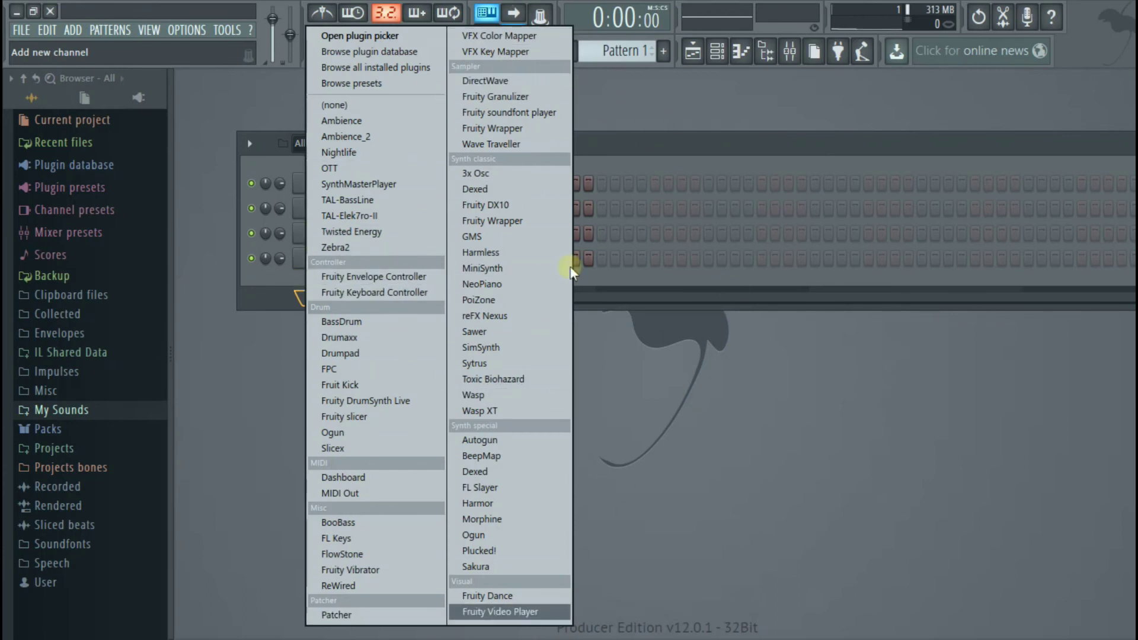
click(260, 278)
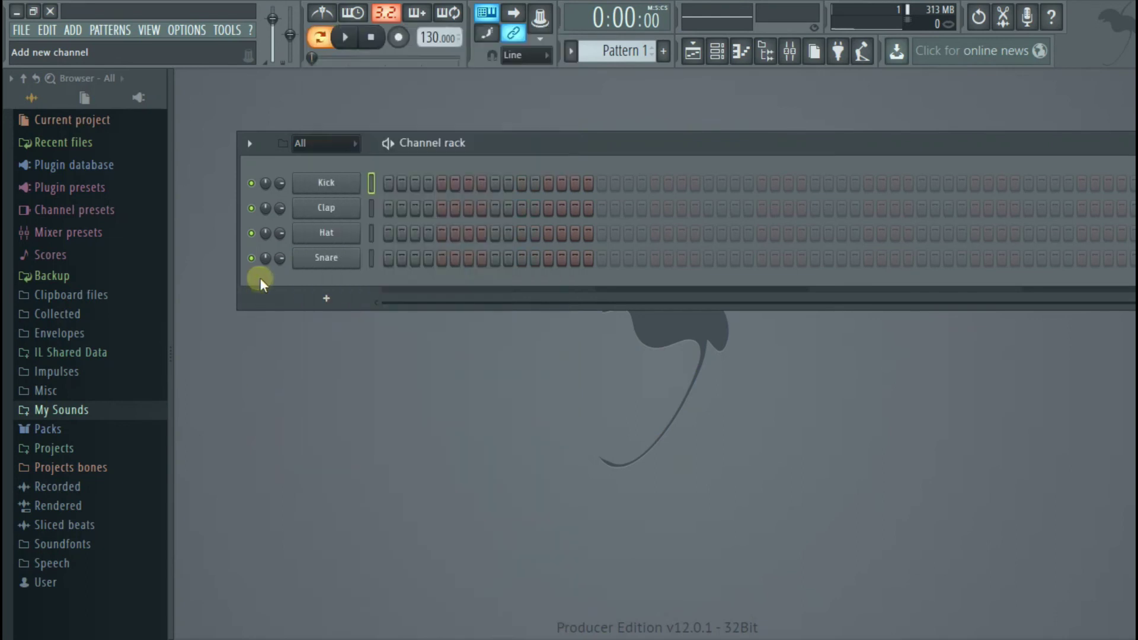
click(73, 31)
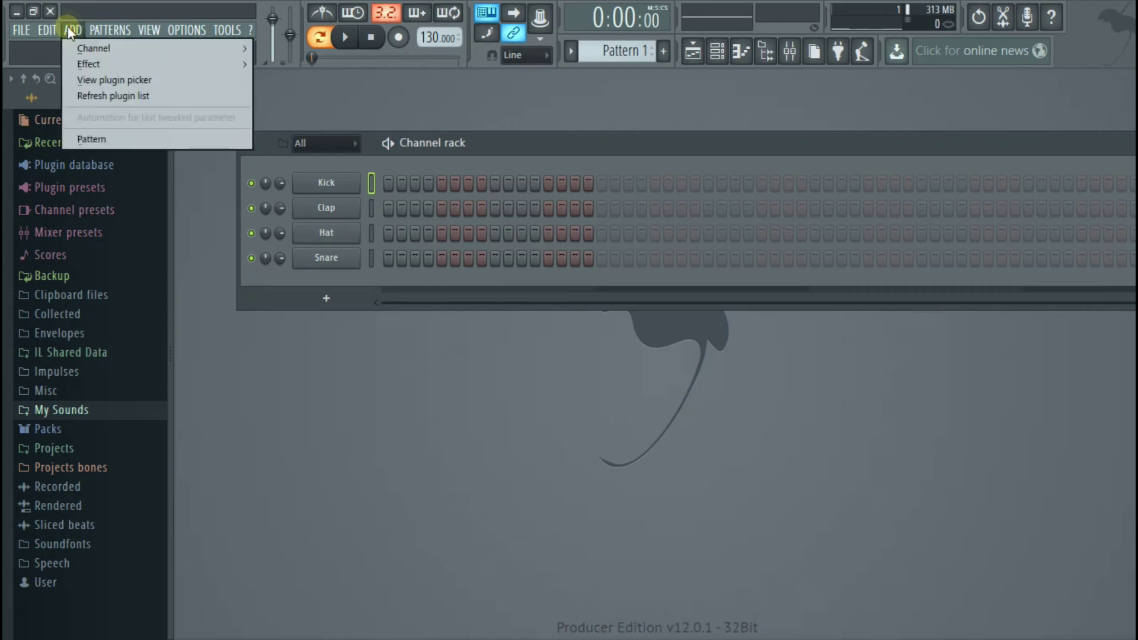
mouse_move(93, 48)
mouse_move(166, 62)
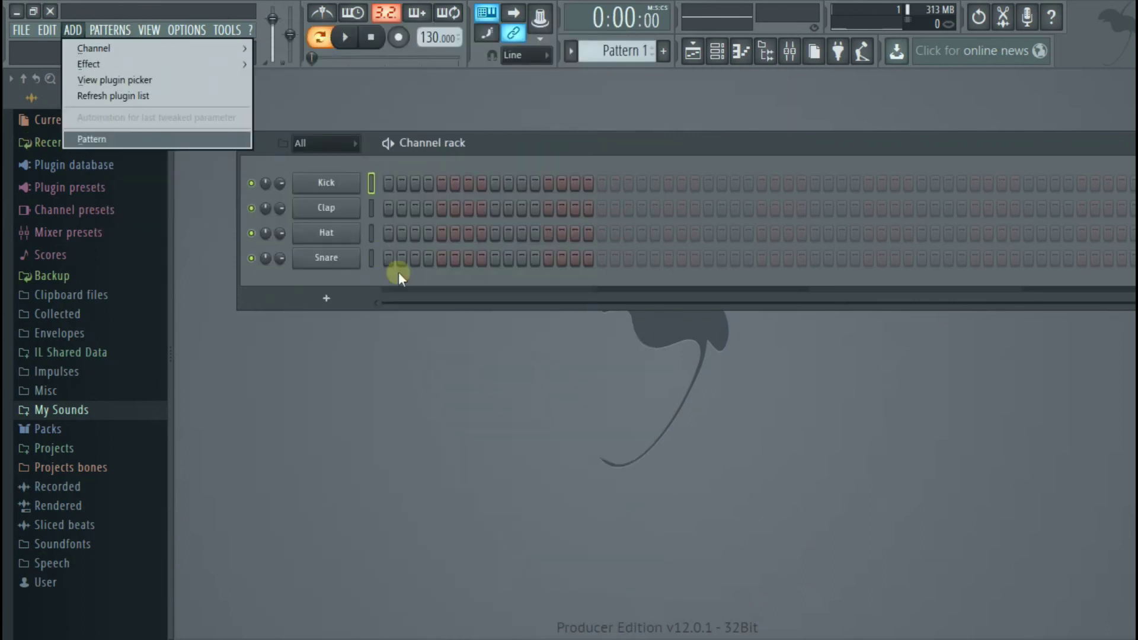
Add Sytrus and Sakura instrument channels below the Snare channel and close their plugin windows
click(308, 294)
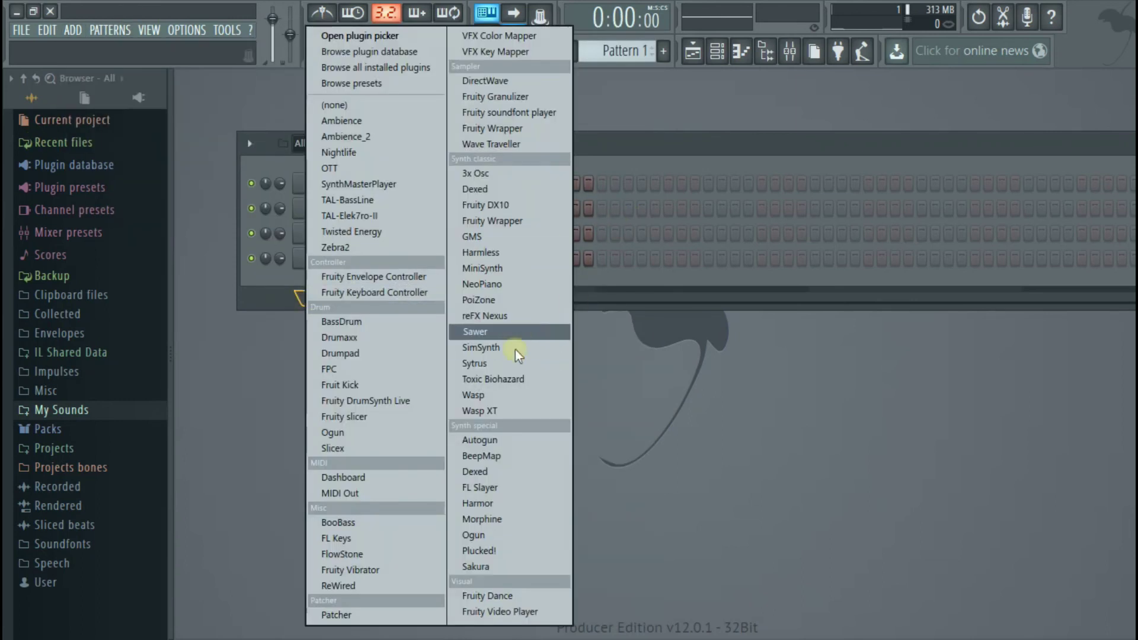
click(503, 363)
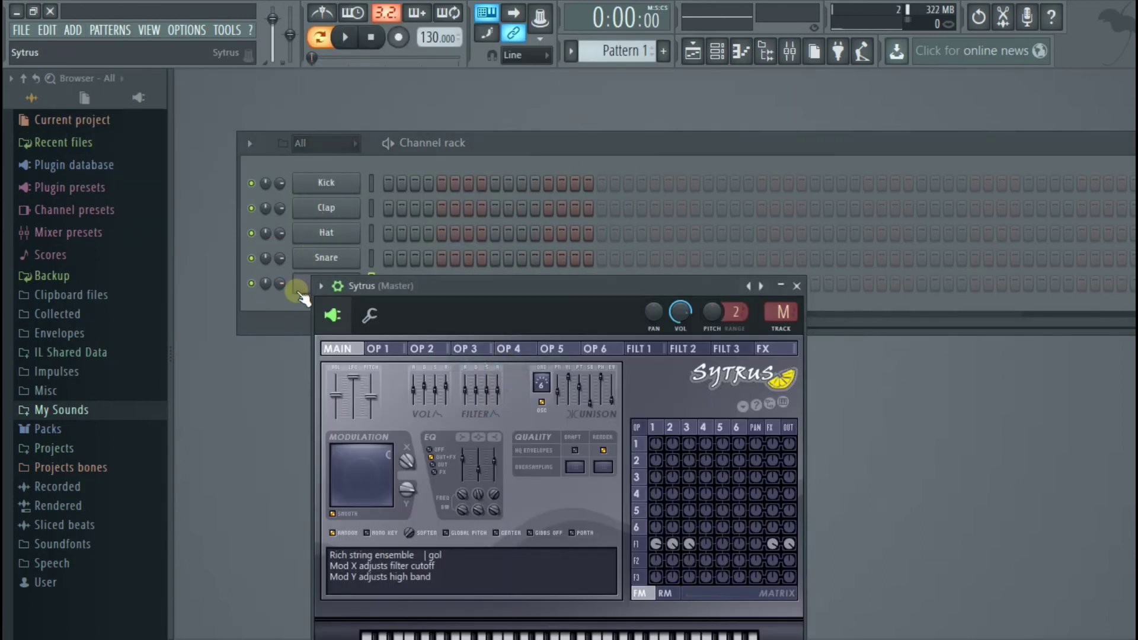
click(295, 296)
click(320, 323)
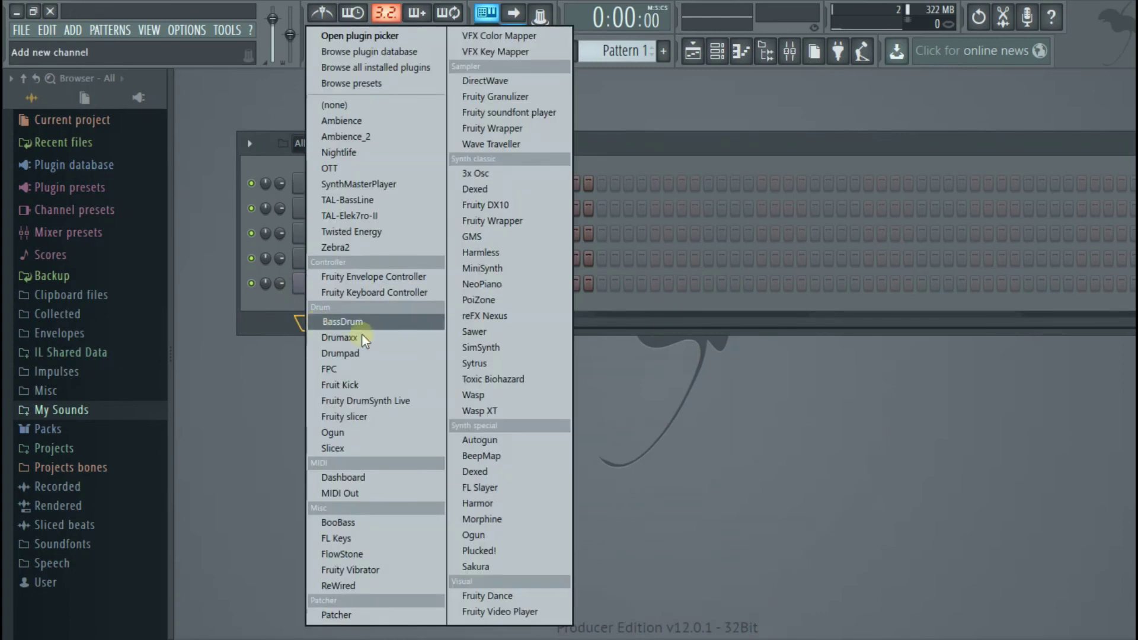
click(514, 565)
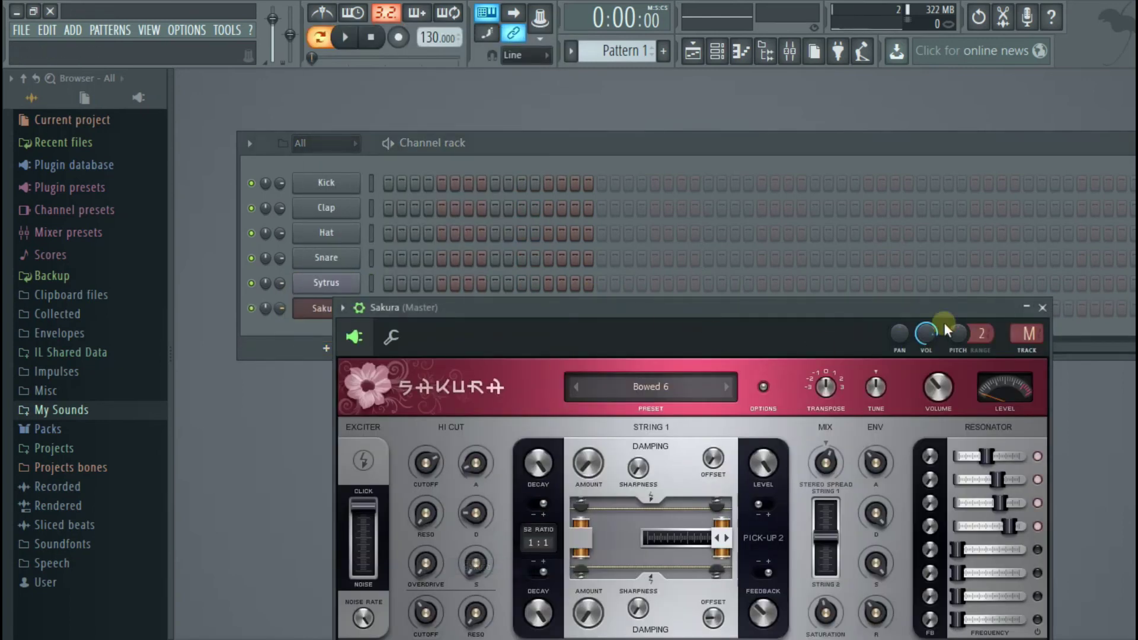
click(1043, 307)
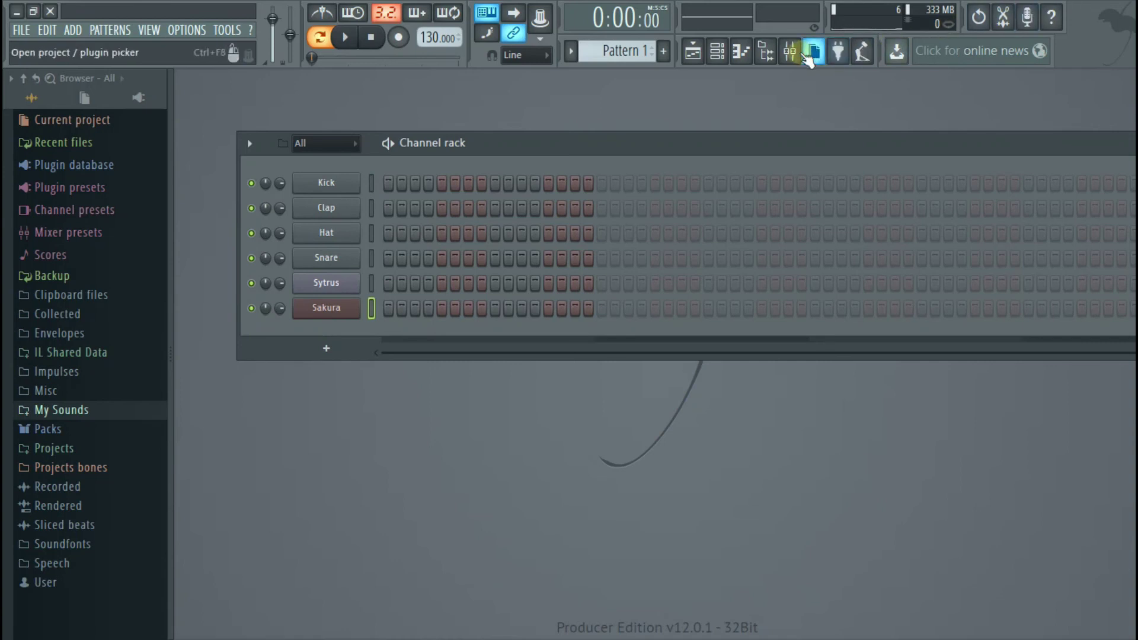
Select all channels from Kick to Sakura and link them to consecutive mixer tracks starting at Insert 1
click(374, 183)
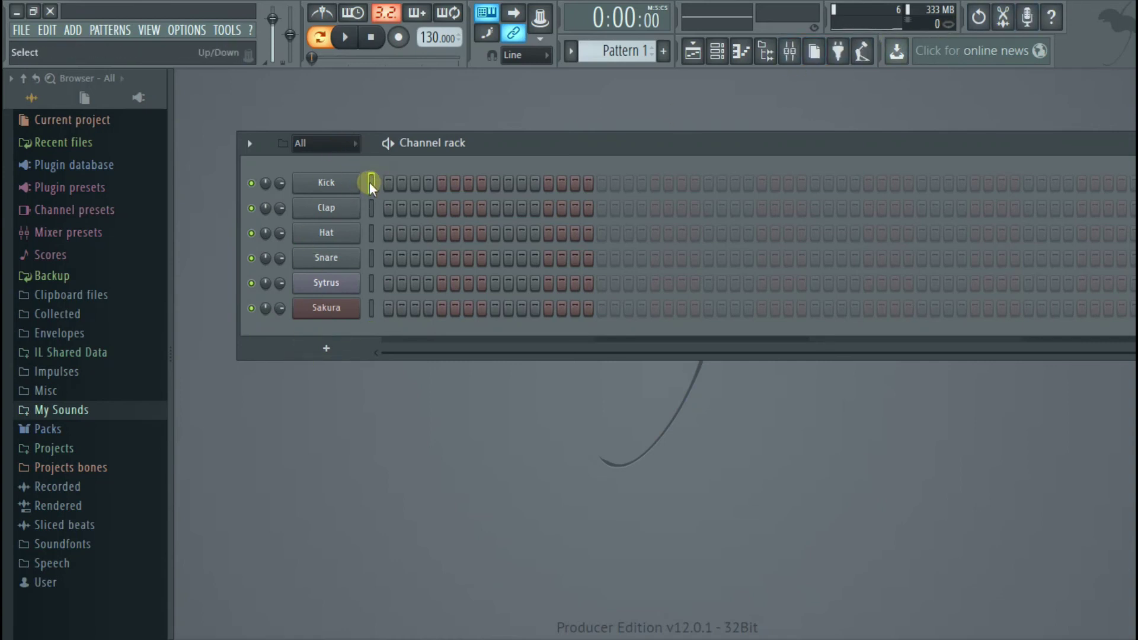
right_click(371, 182)
click(368, 182)
click(368, 182)
click(780, 55)
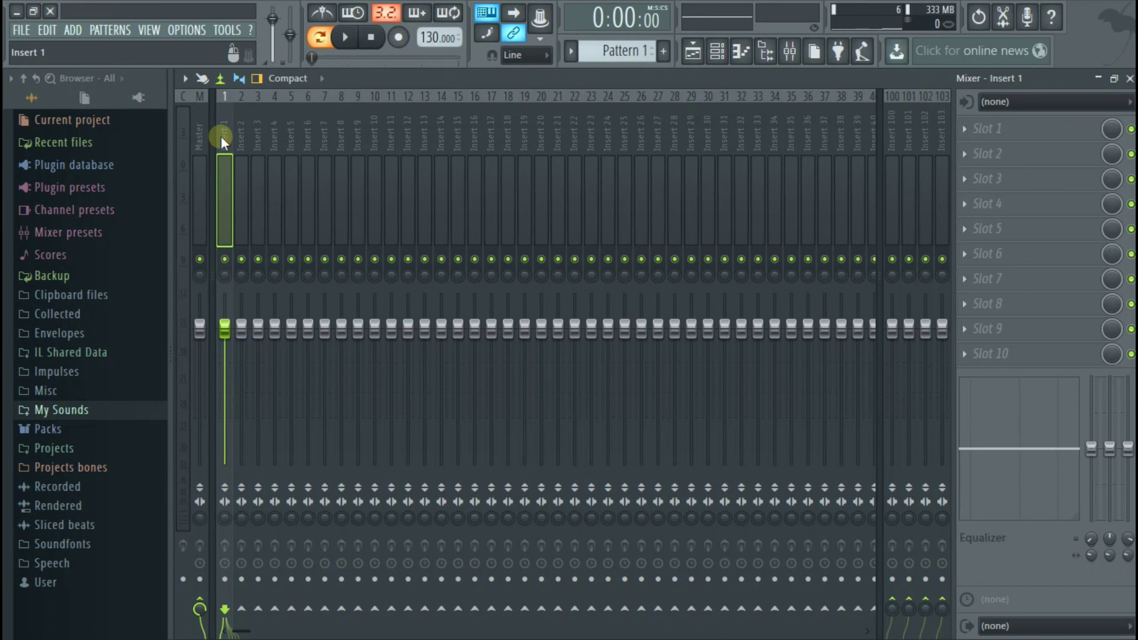
key(ctrl+shift+l)
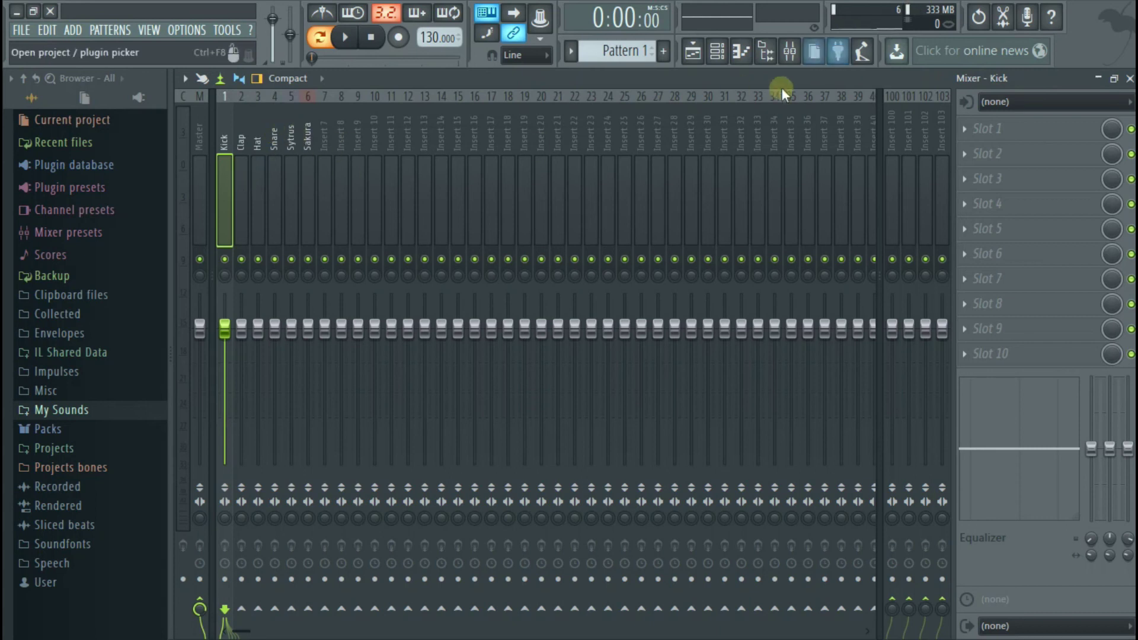
Move the channel rack higher over the mixer and compare its channels with the linked mixer tracks
click(718, 56)
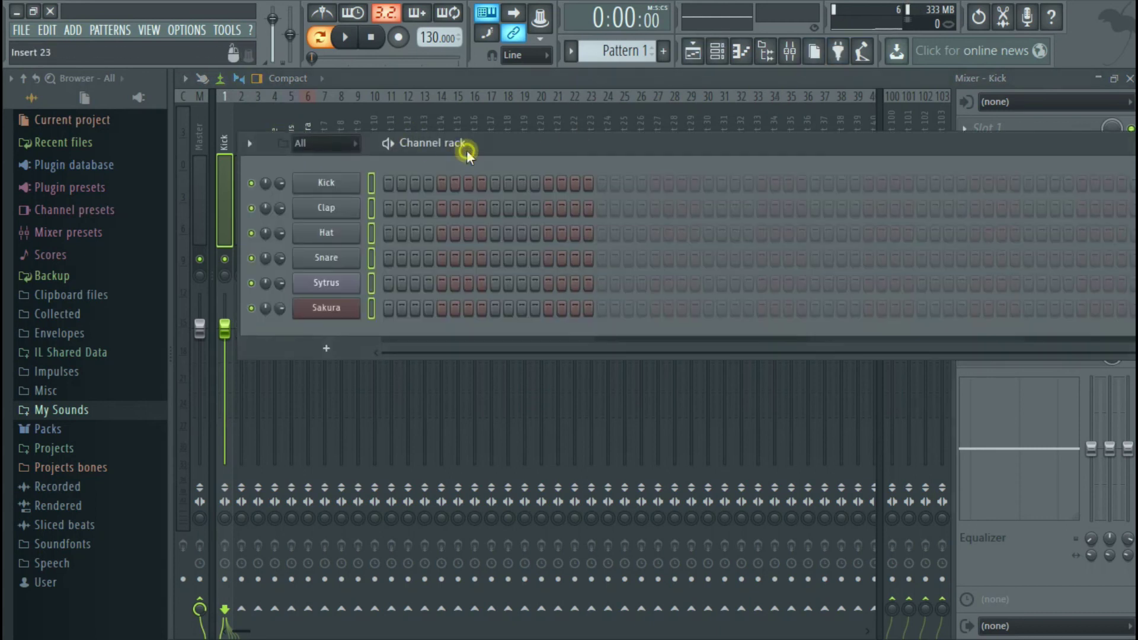
drag(467, 153, 468, 89)
click(717, 52)
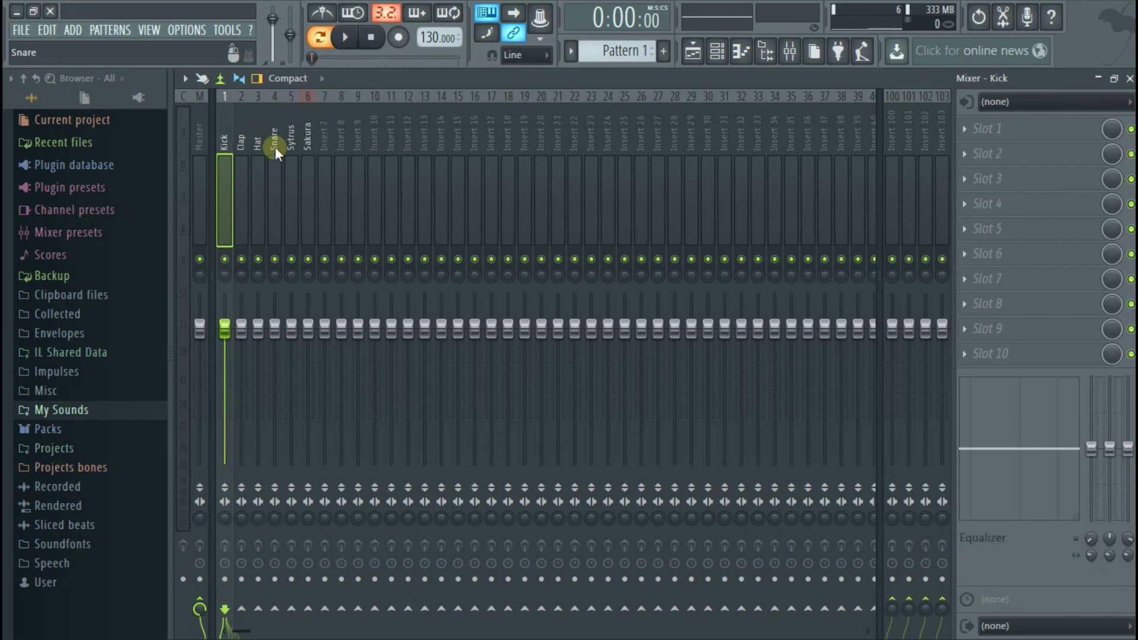
click(728, 56)
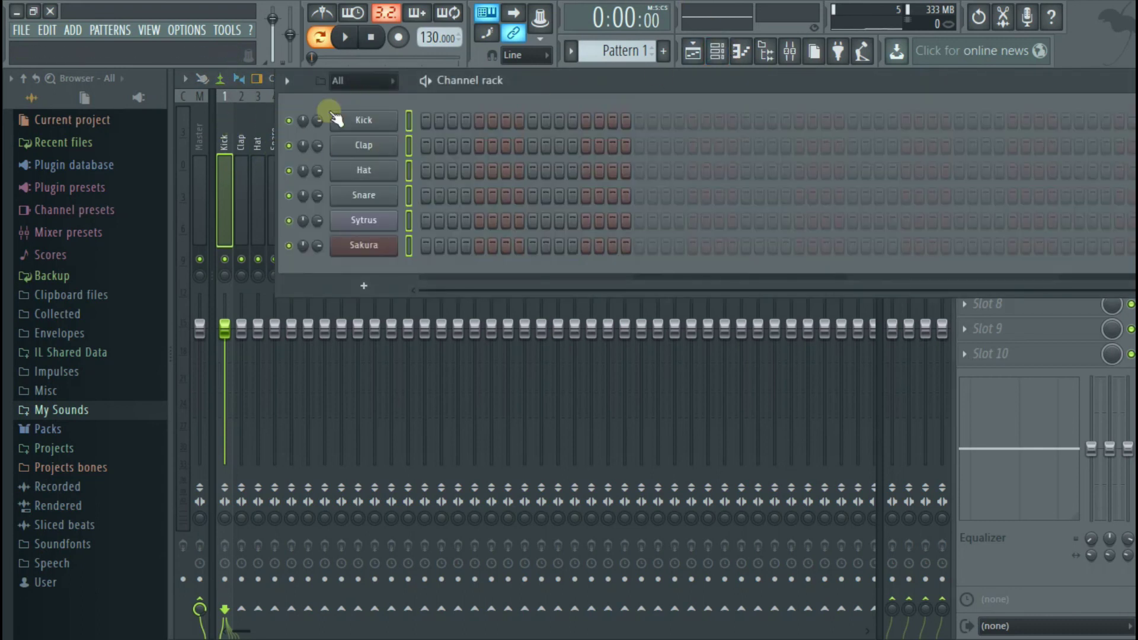
click(228, 134)
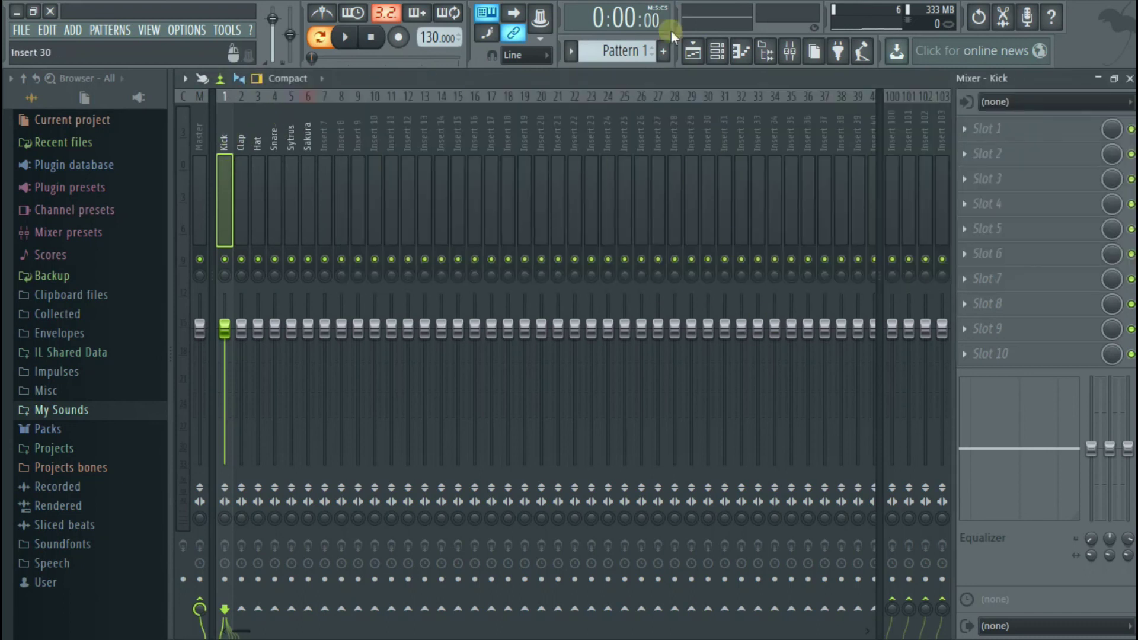
Check the channel rack once more, and hide both it and the mixer to clear the workspace
click(722, 60)
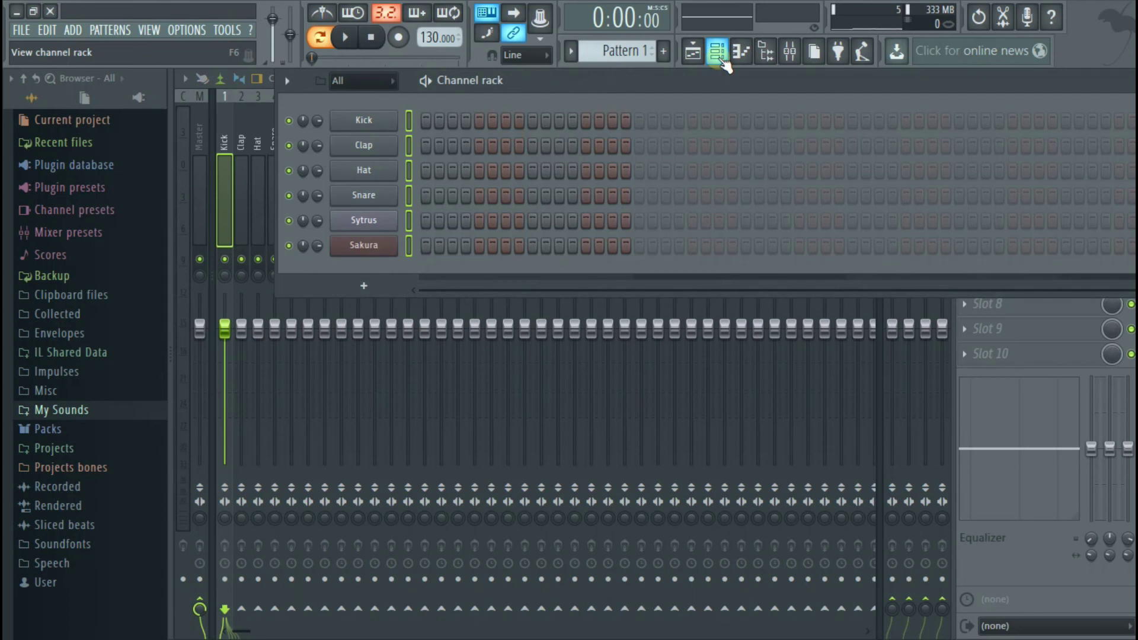
click(723, 60)
click(790, 52)
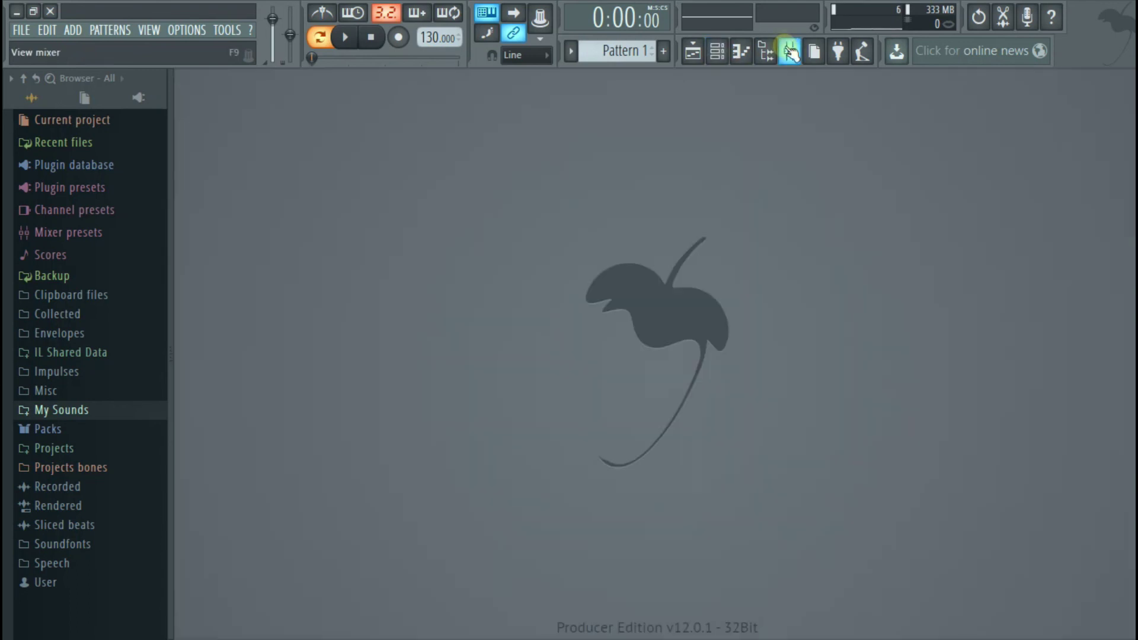